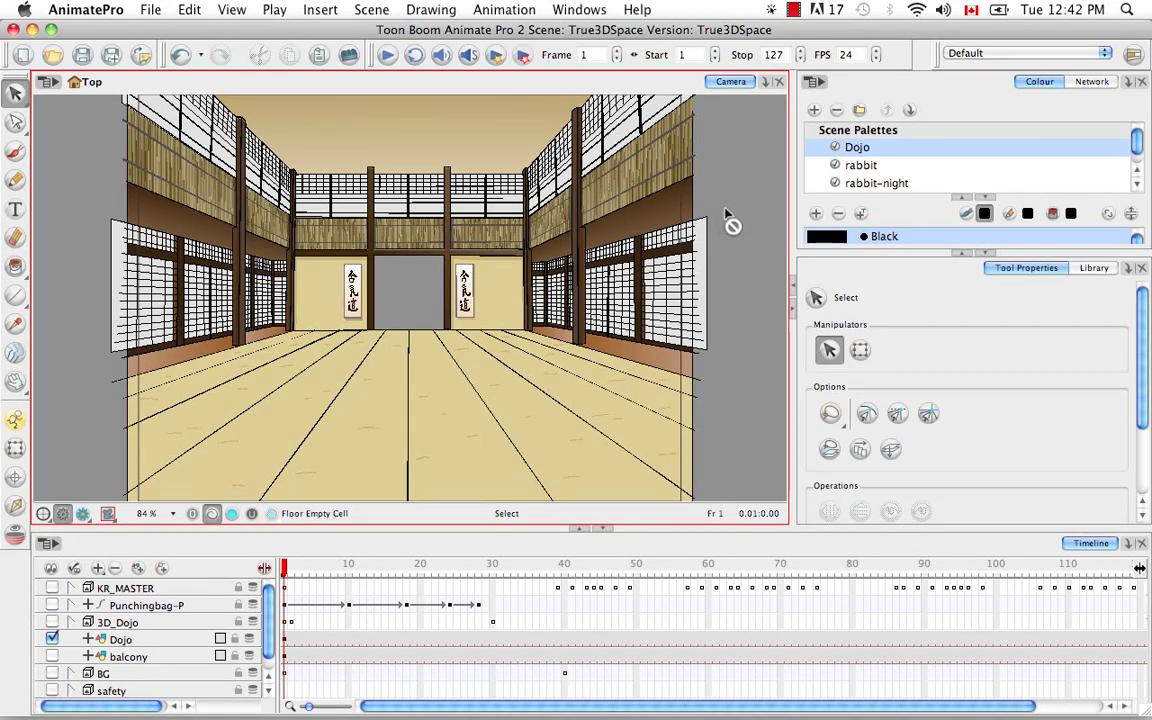
Step: Add a Perspective view beside the Camera view and rotate it to inspect the flat Dojo background
left_click(766, 81)
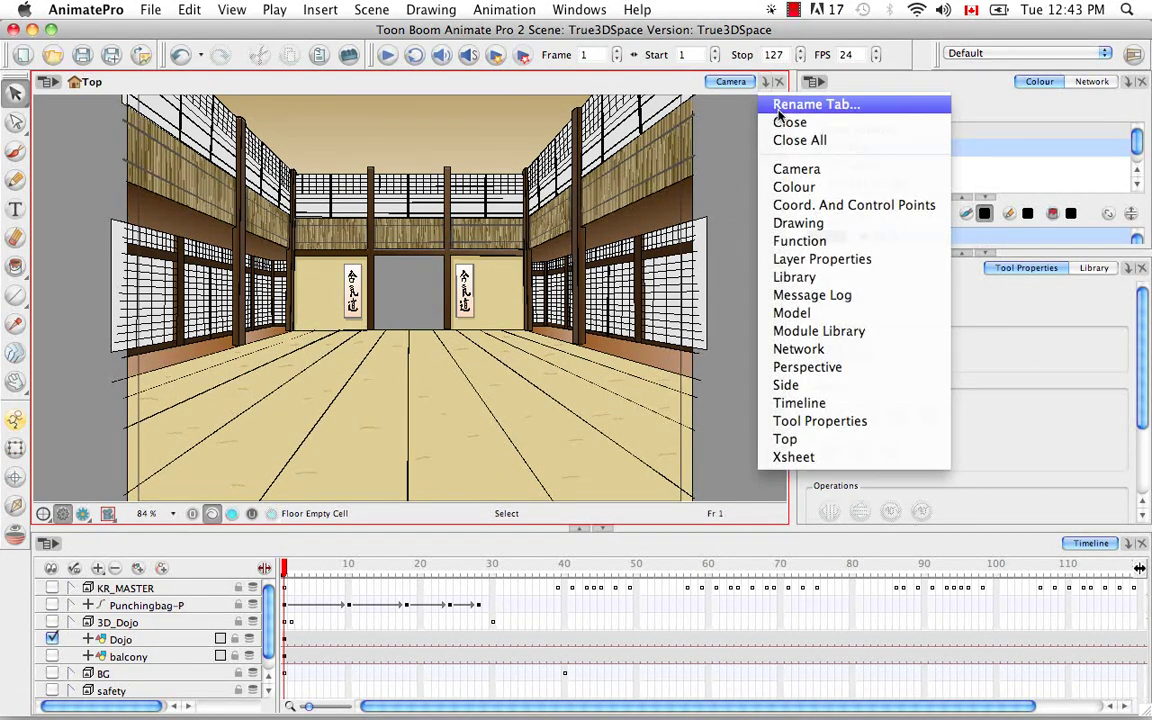
left_click(836, 369)
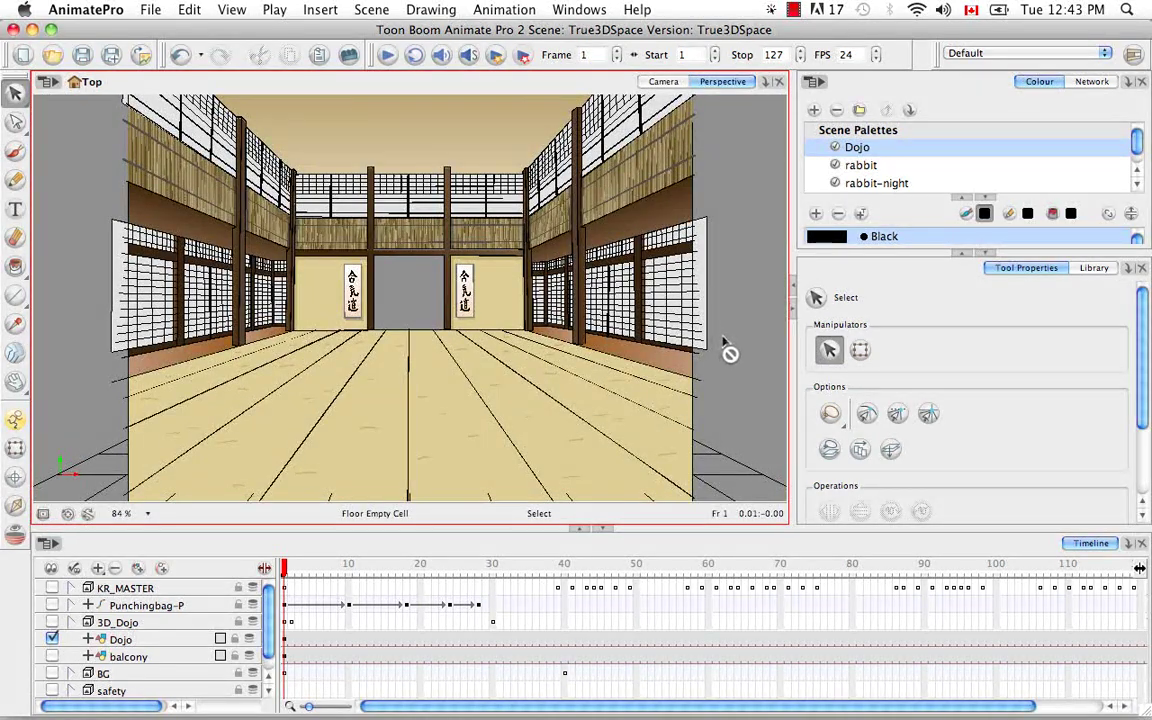
key("alt+super")
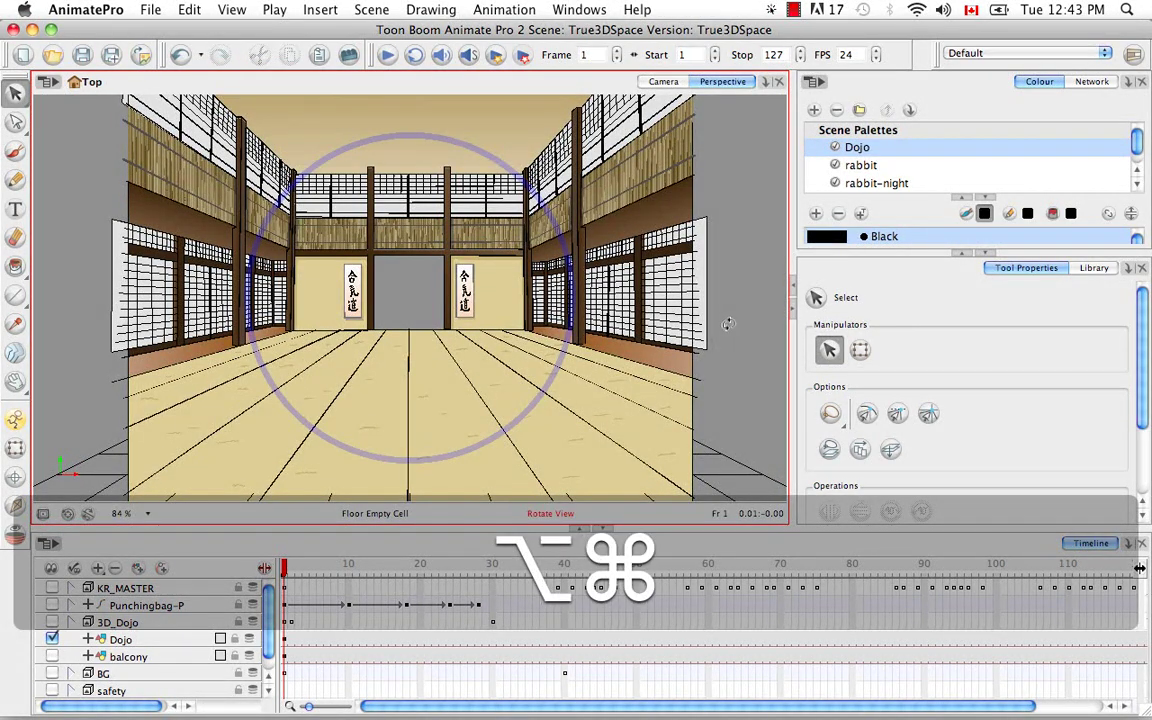
left_click_drag(730, 309, 577, 242)
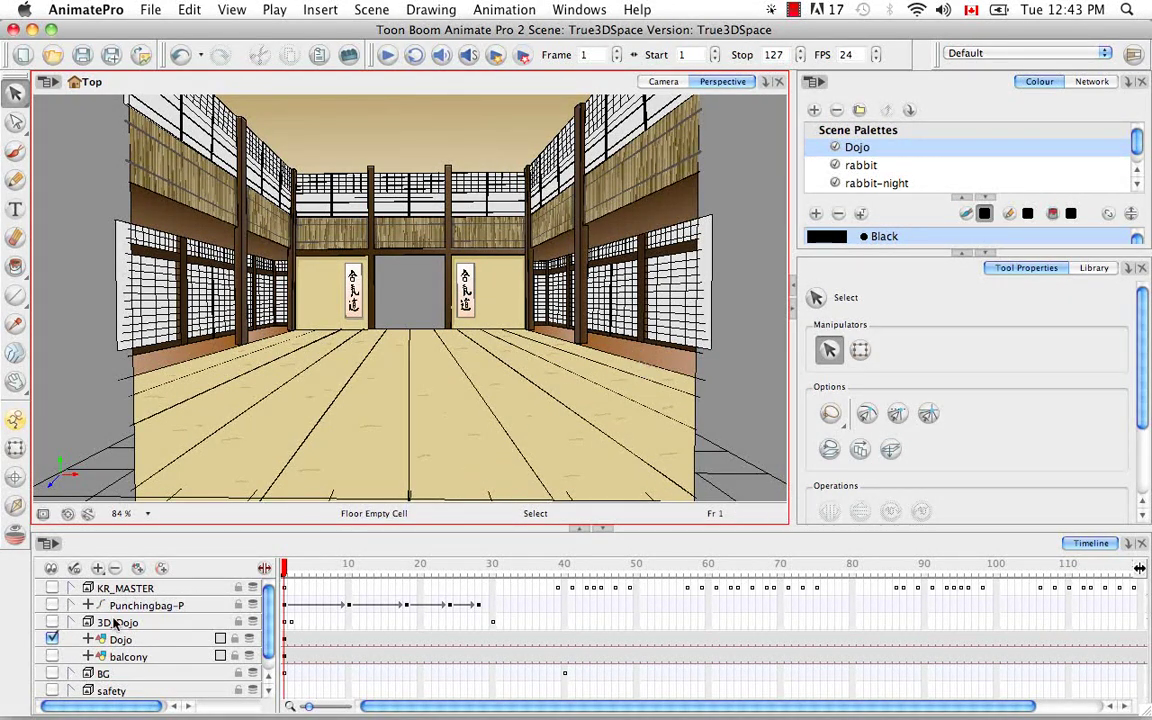
Step: Hide the Dojo layer, show the 3D_Dojo group and view the whole set from an angle
left_click(52, 640)
left_click(52, 621)
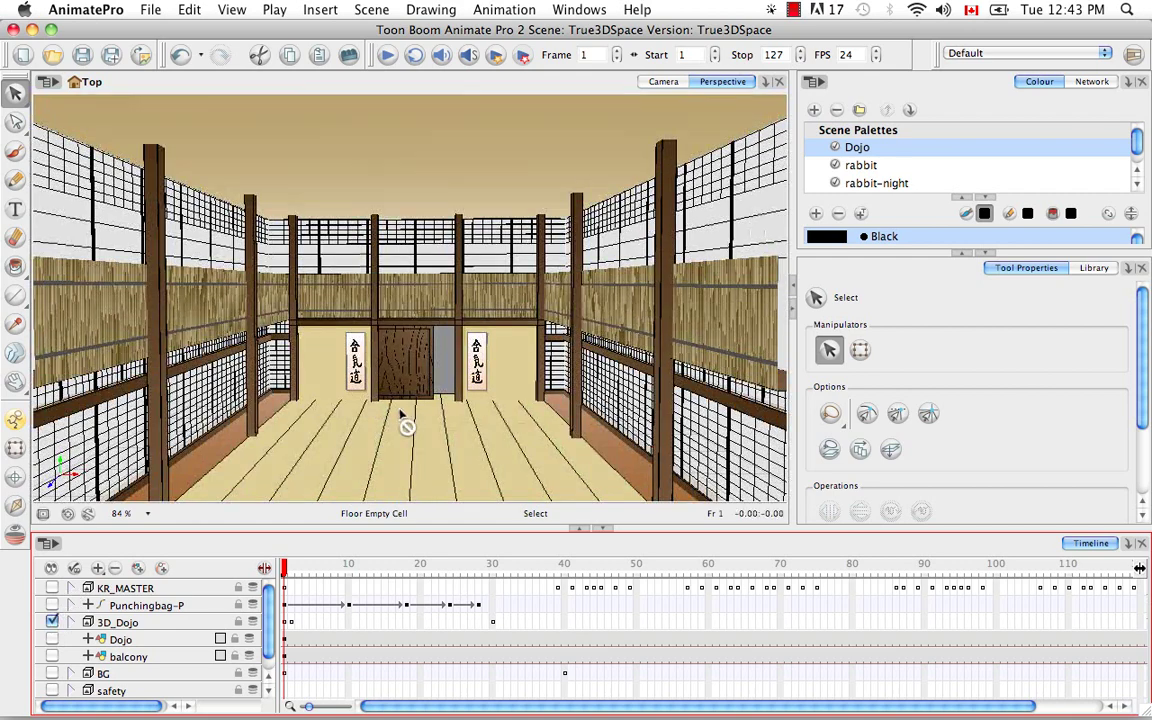
key("super+minus")
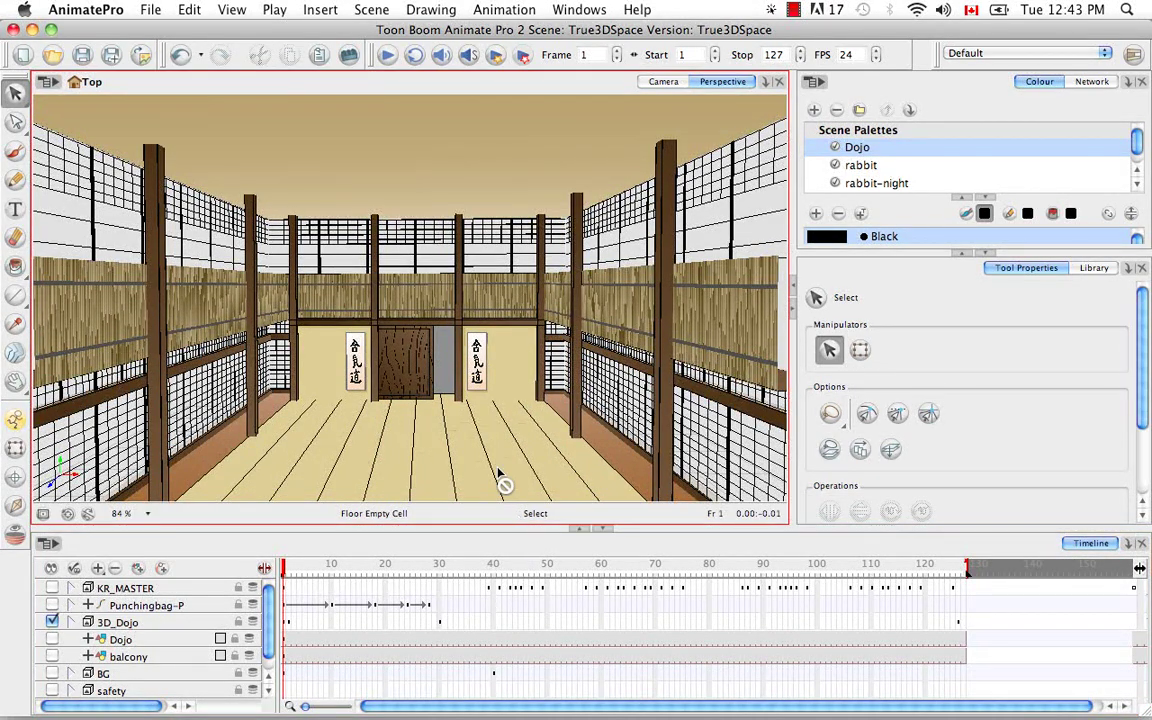
key("super+minus")
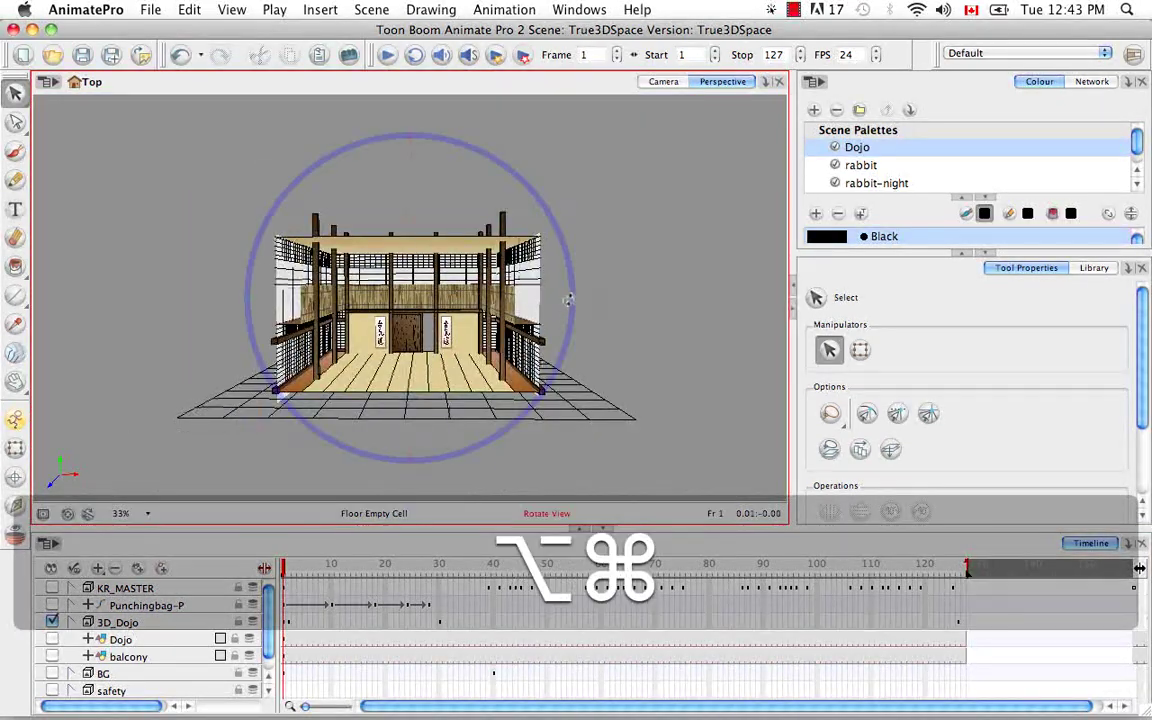
mouse_move(568, 299)
left_mouse_down()
mouse_move(482, 312)
mouse_move(447, 328)
mouse_move(450, 340)
mouse_move(604, 298)
mouse_move(548, 305)
left_mouse_up()
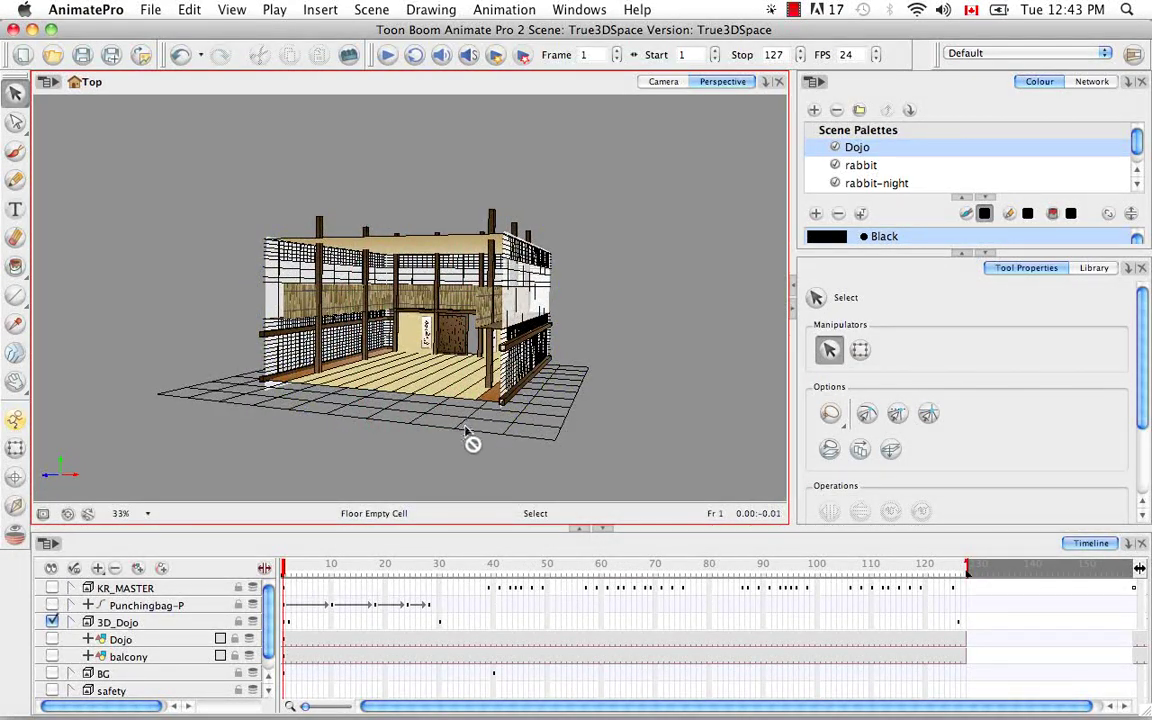
Step: Examine the interior of the 3D dojo up close from different angles
key("super+equal")
key("super+equal")
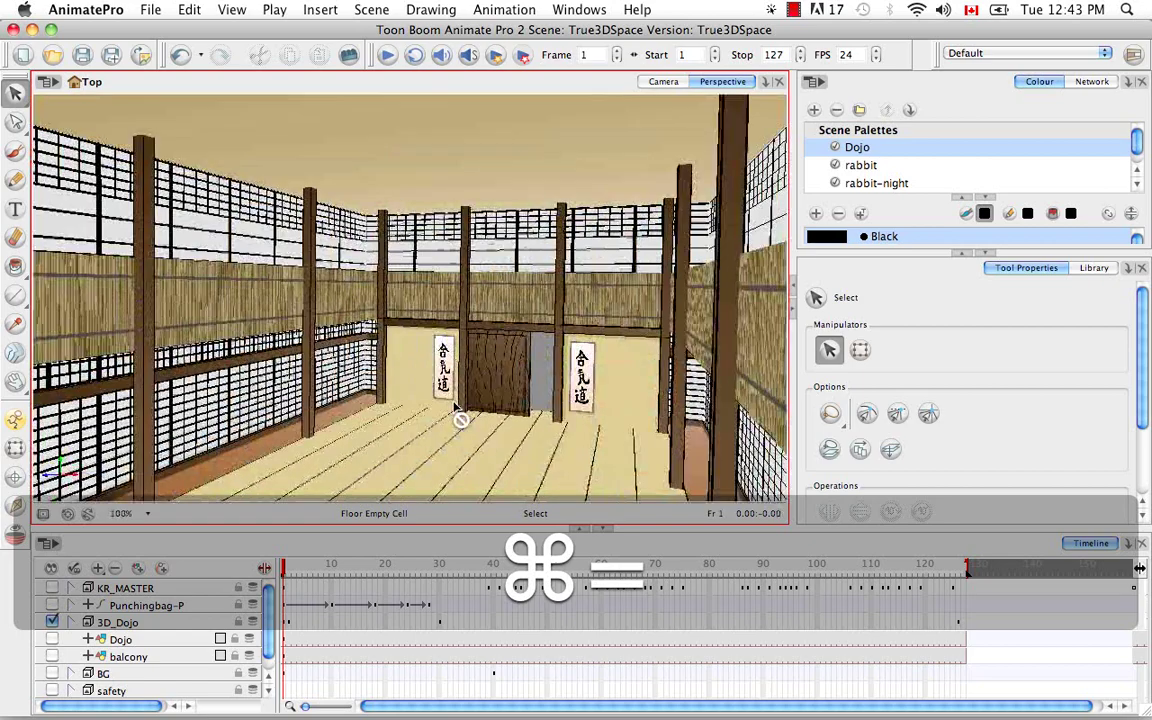
key("space")
left_click_drag(458, 411, 512, 258)
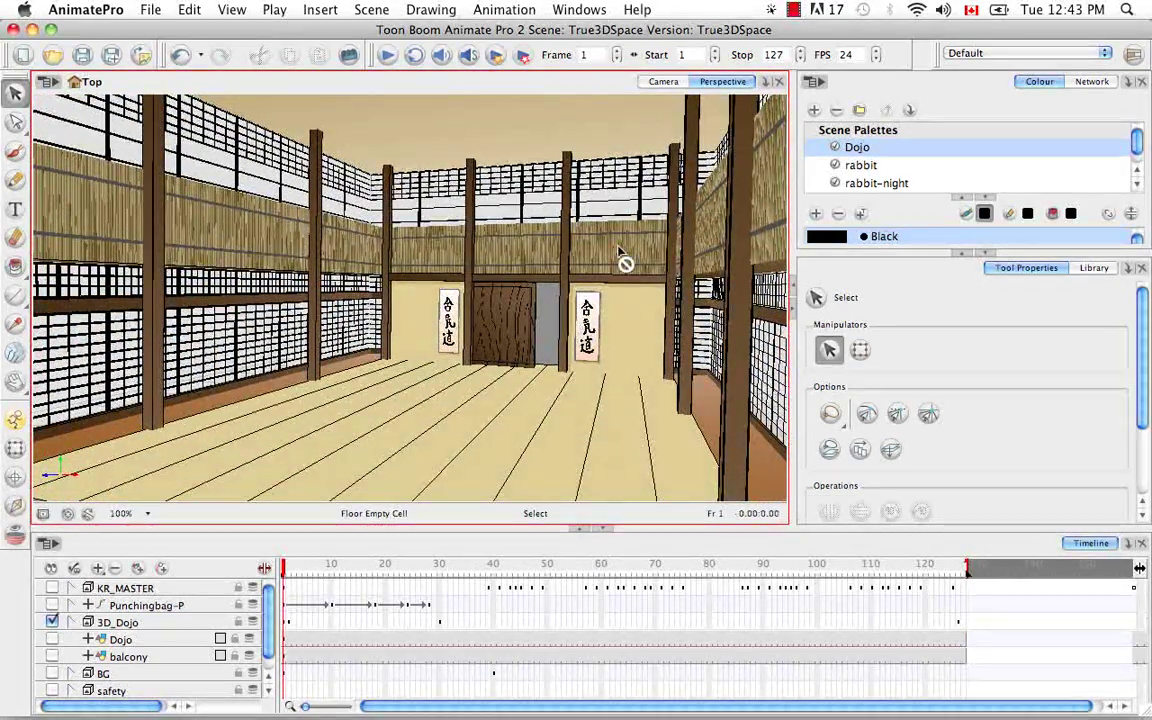
key("alt+super")
left_click_drag(320, 316, 460, 260)
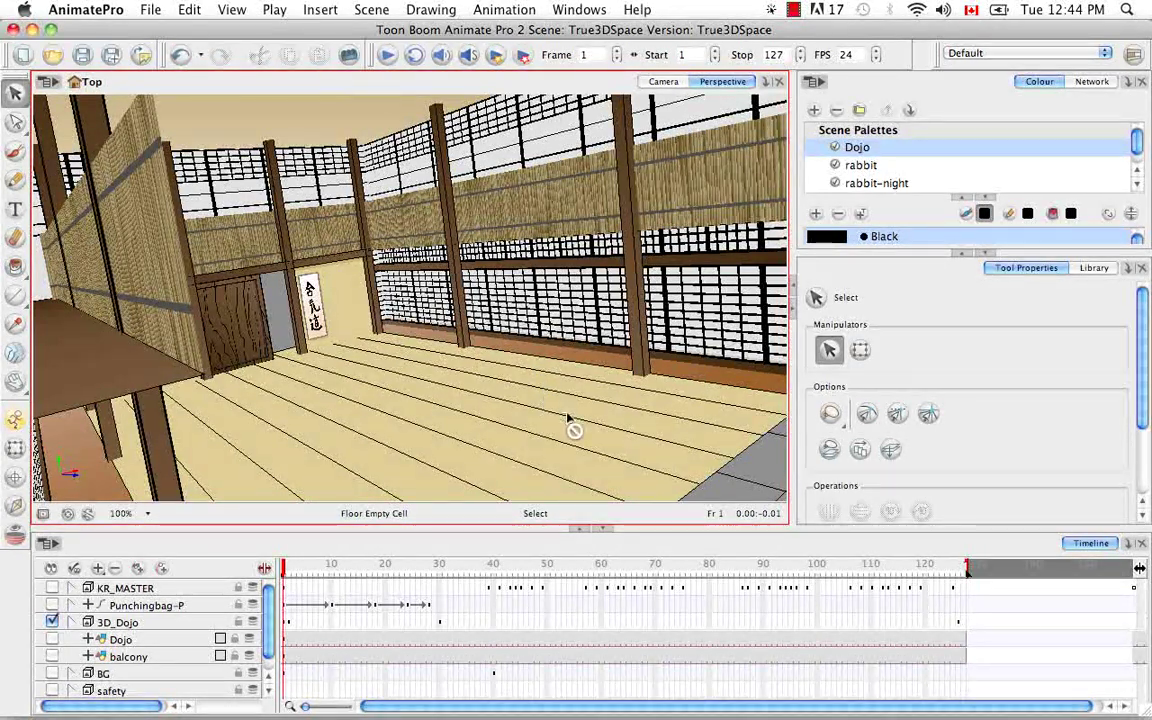
Step: Hide the 3D_Dojo group, show the flat Dojo layer and return to the Camera view
left_click(52, 622)
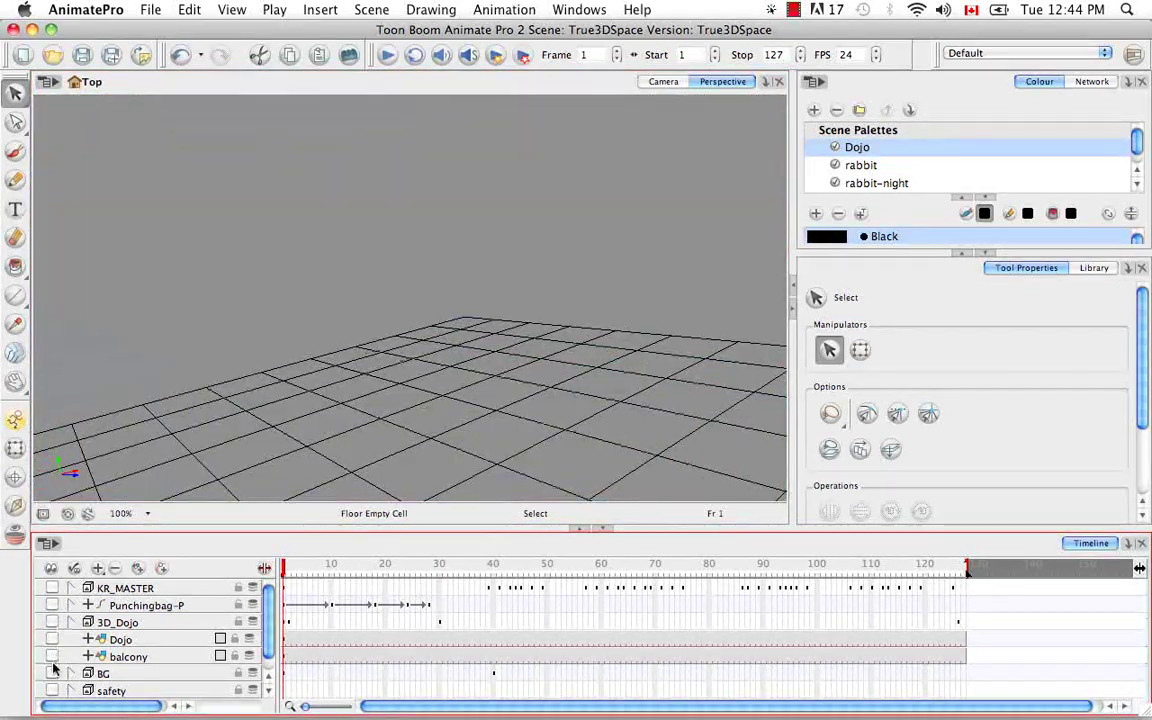
left_click(52, 639)
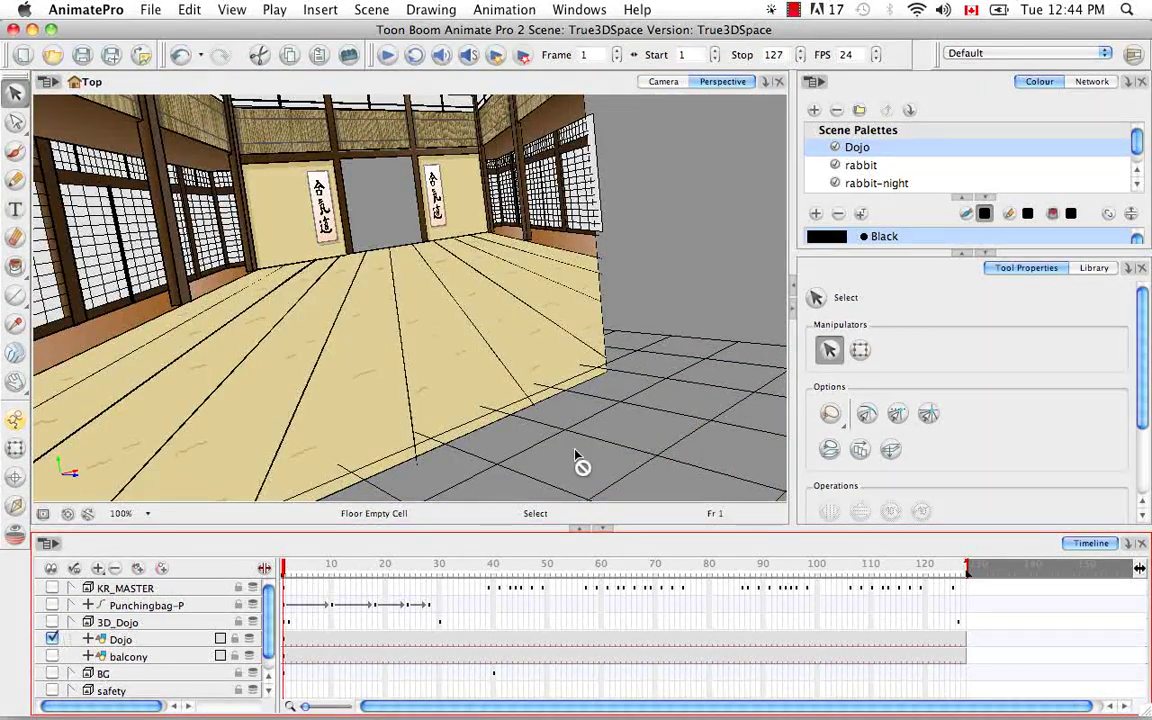
left_click(666, 82)
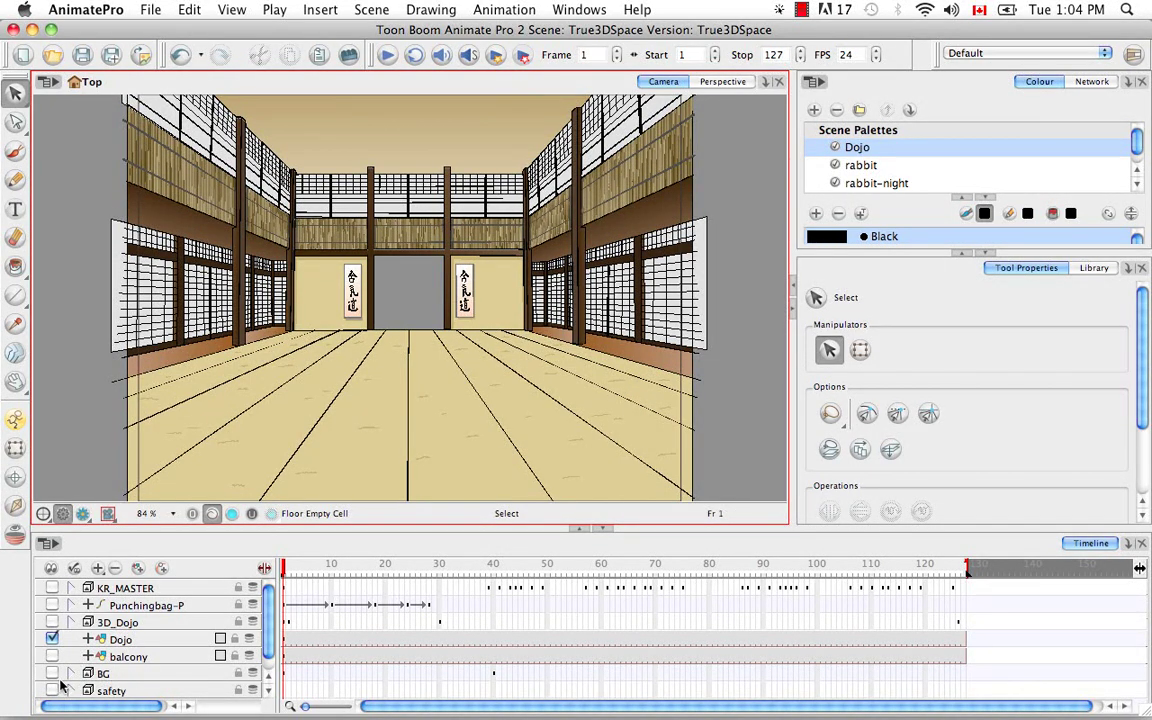
Step: Show the safety group in place of the Dojo layer and view its entire unfolded layout
left_click(52, 639)
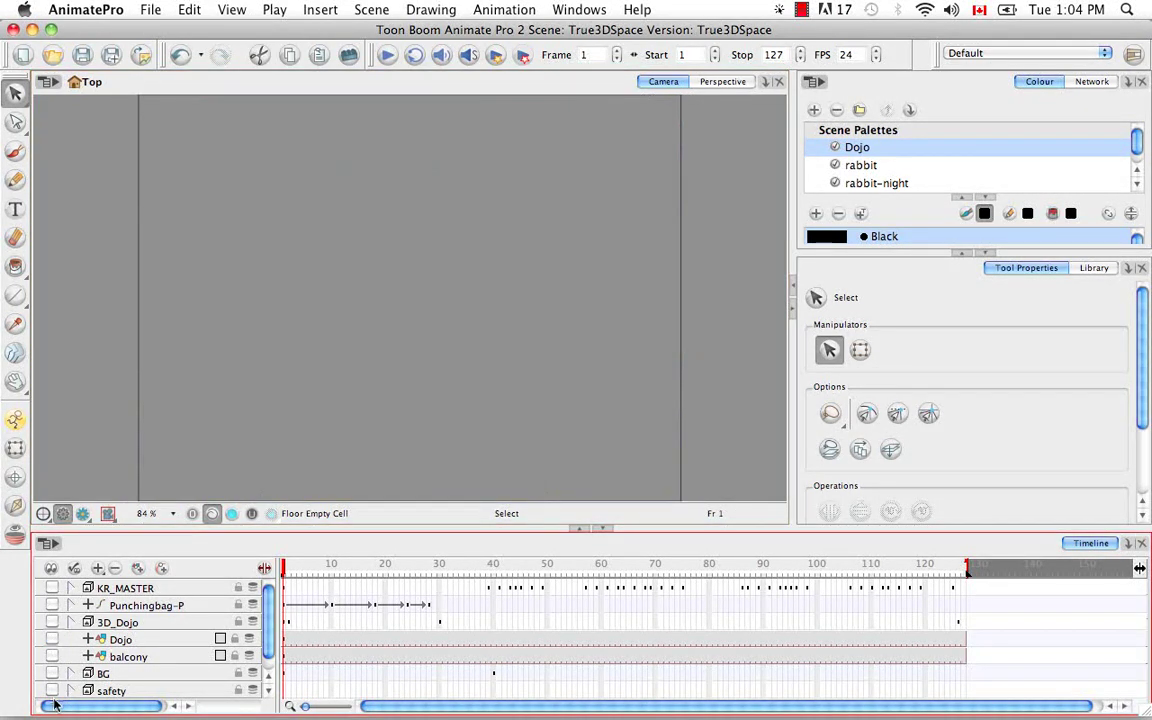
left_click(52, 690)
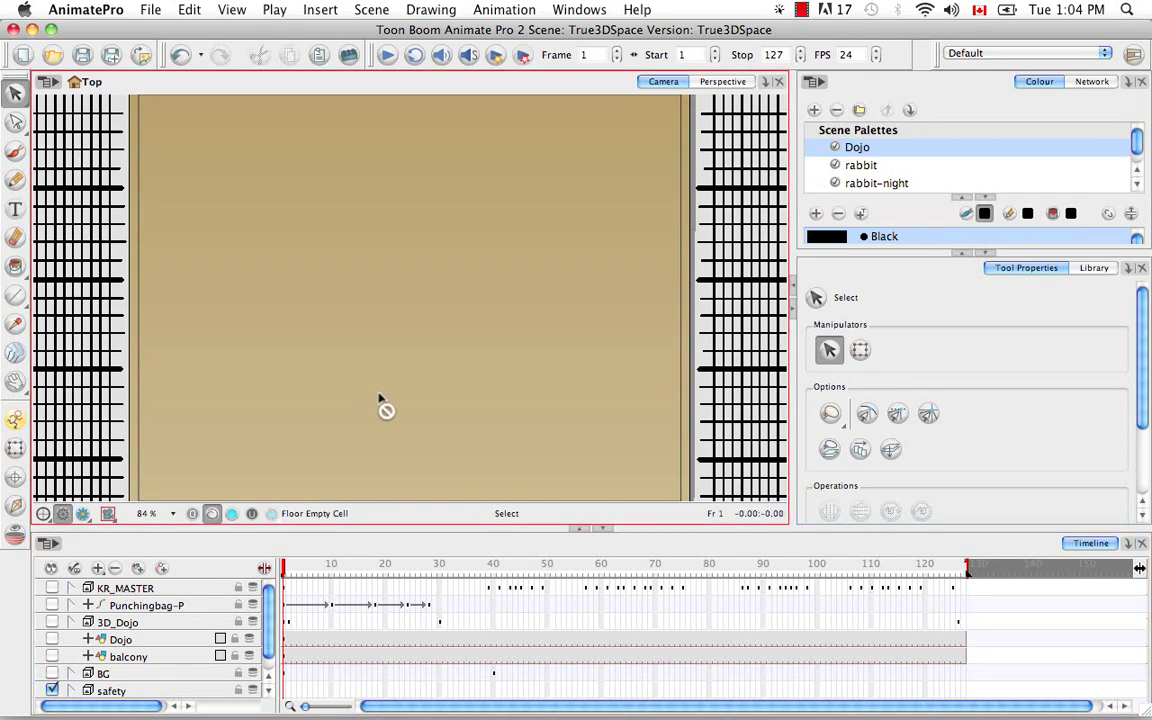
key("super+minus")
key("super+minus")
key("super+minus")
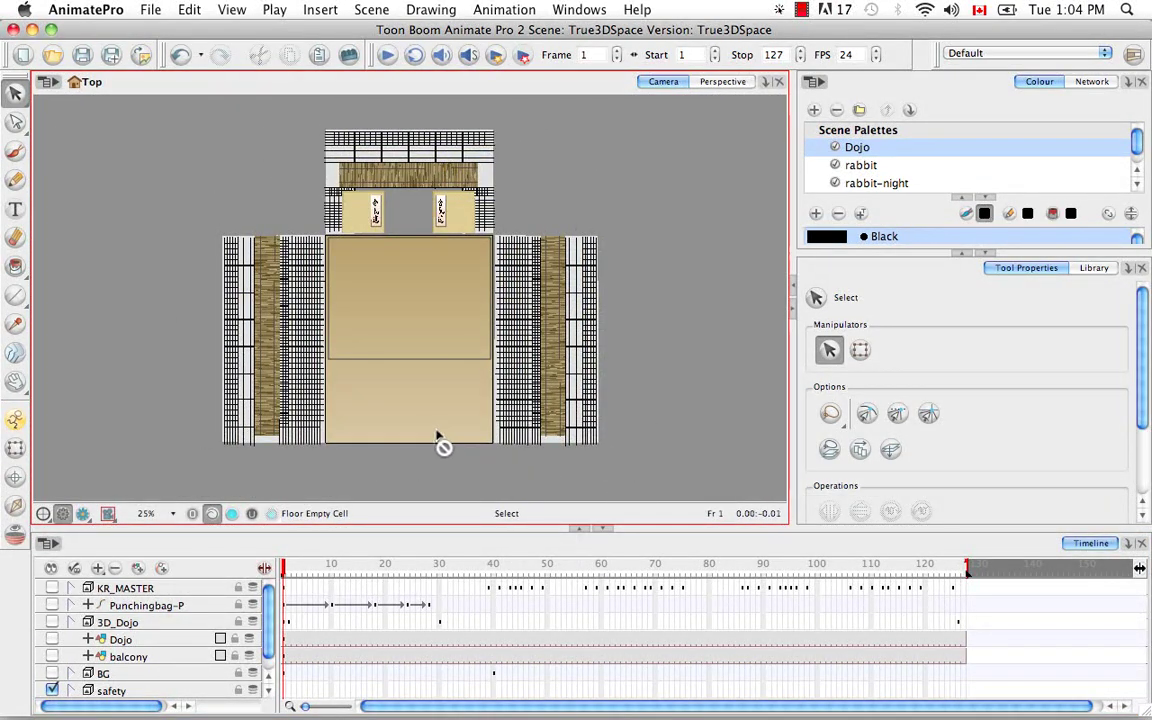
Step: Hide the safety group and show the Dojo layer to examine the flat background closely
left_click(53, 673)
left_click(53, 639)
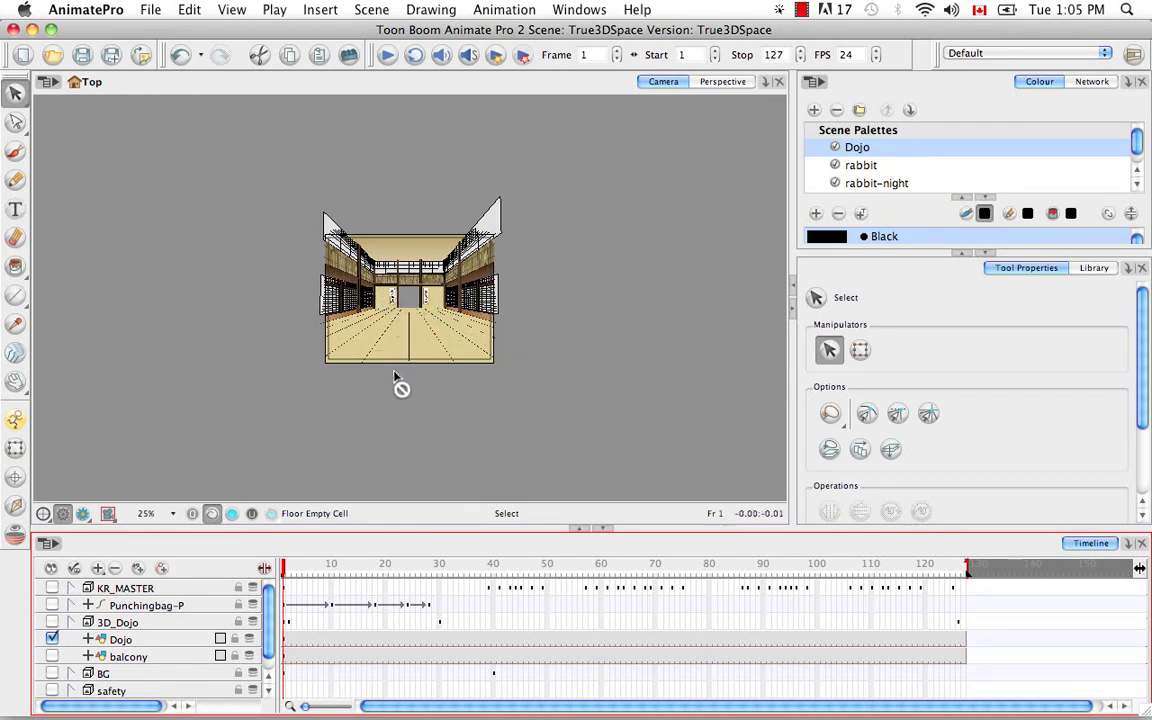
key("super+equal")
key("super+equal")
key("super+equal")
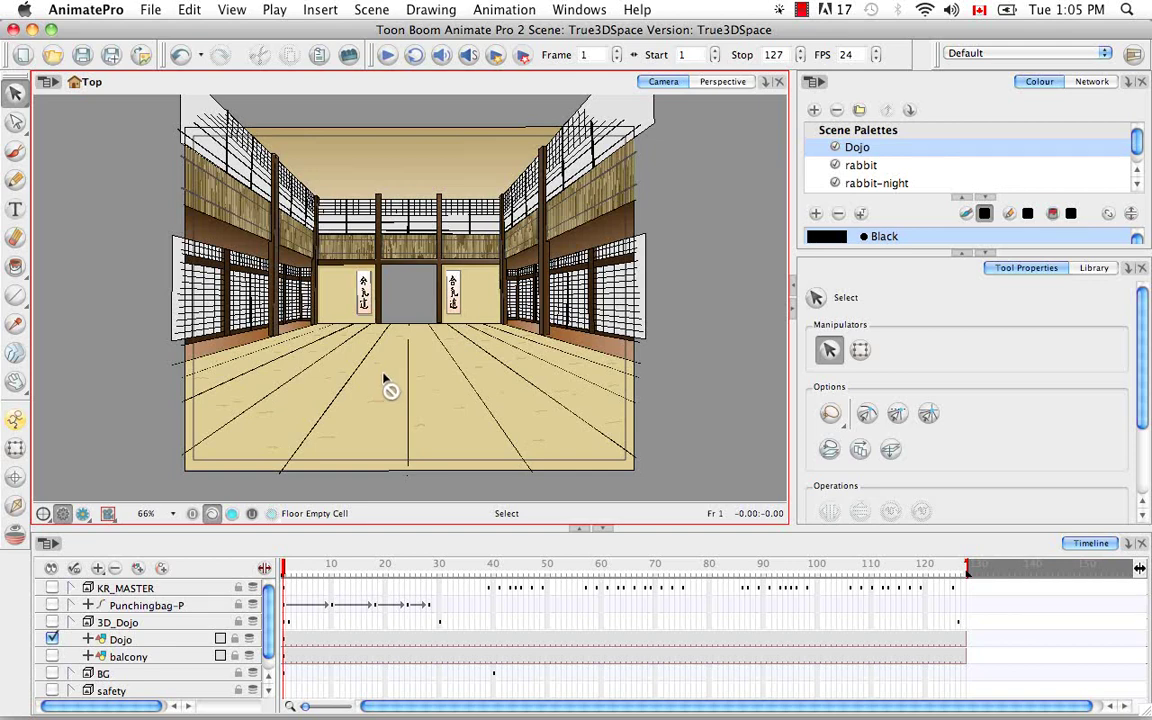
Step: Hide the Dojo layer and show the safety group with all its unfolded pieces in view
left_click(52, 638)
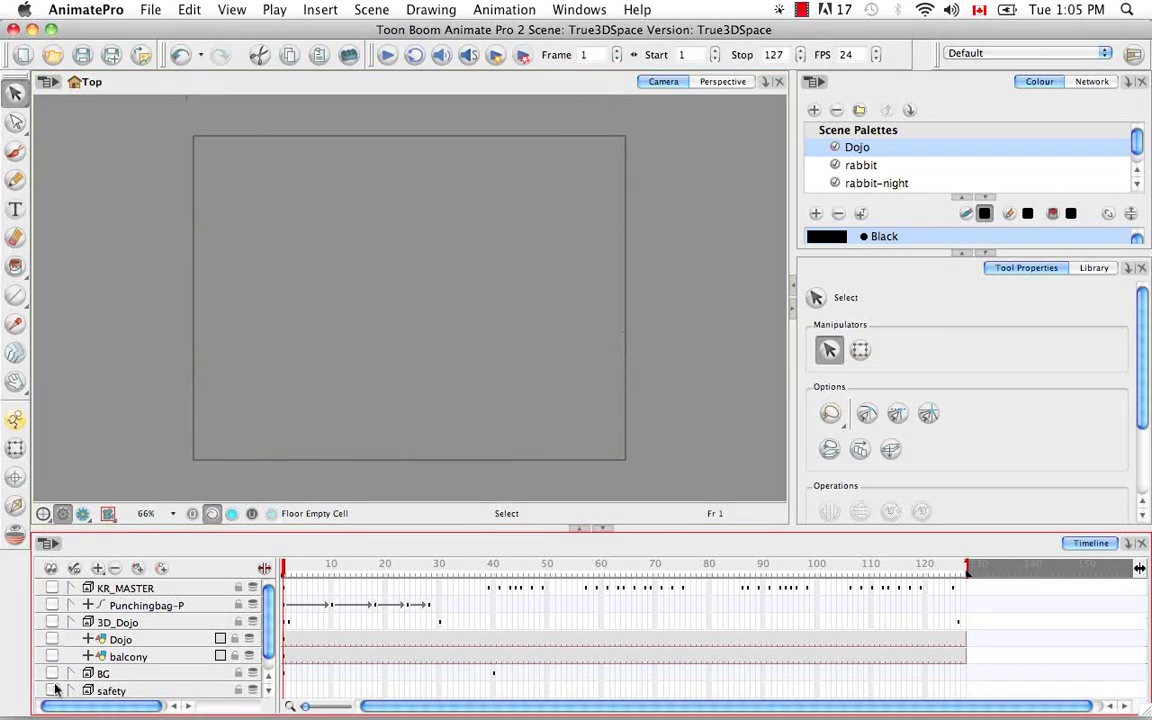
left_click(52, 690)
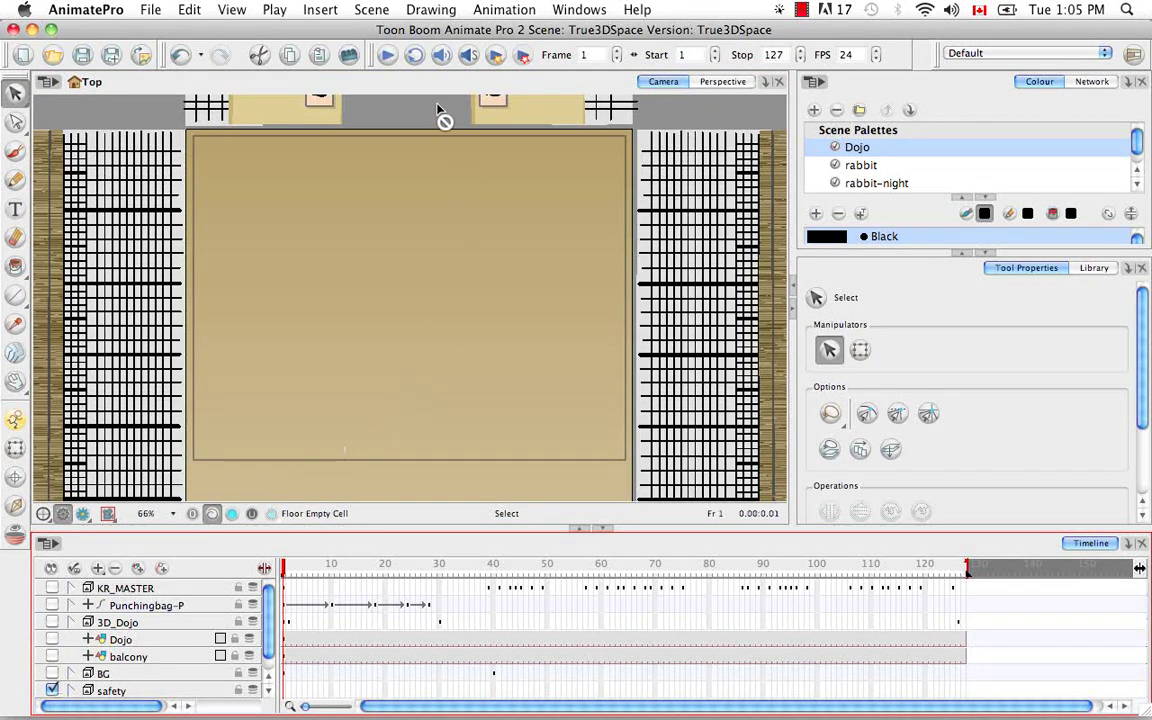
left_click(452, 356)
key("super+minus")
key("super+minus")
key("super+minus")
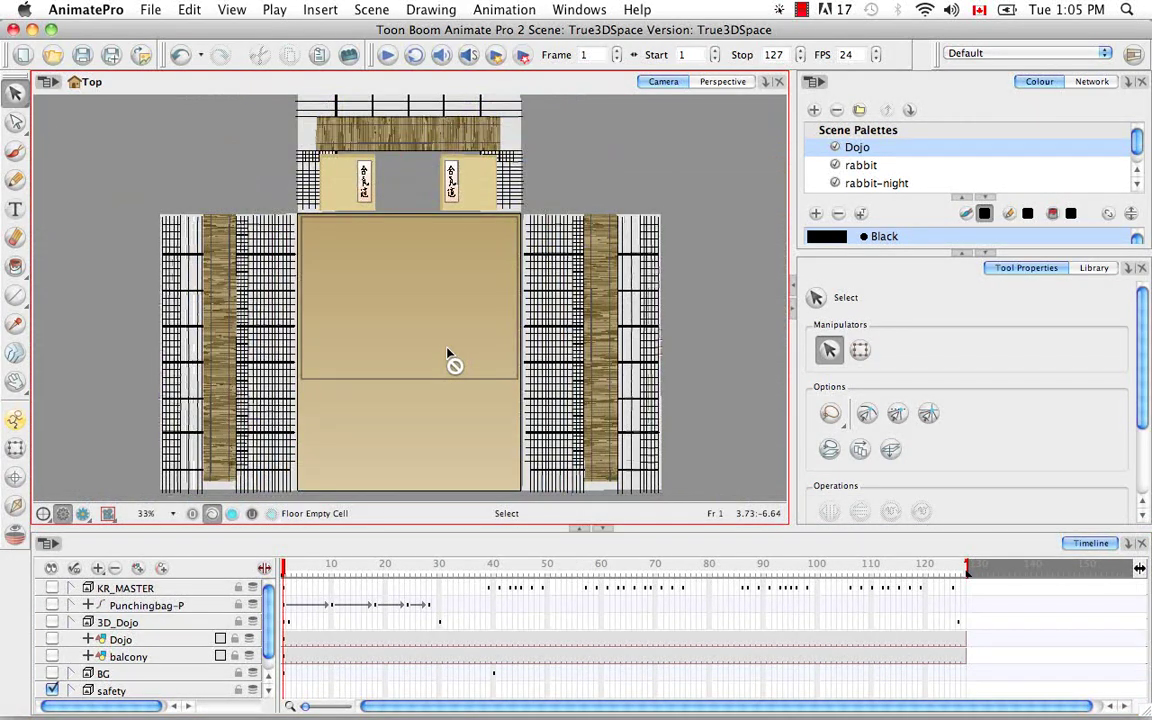
Step: Expand the safety group and hide its Cieling and Mezzanine_Flo layers
left_click(71, 690)
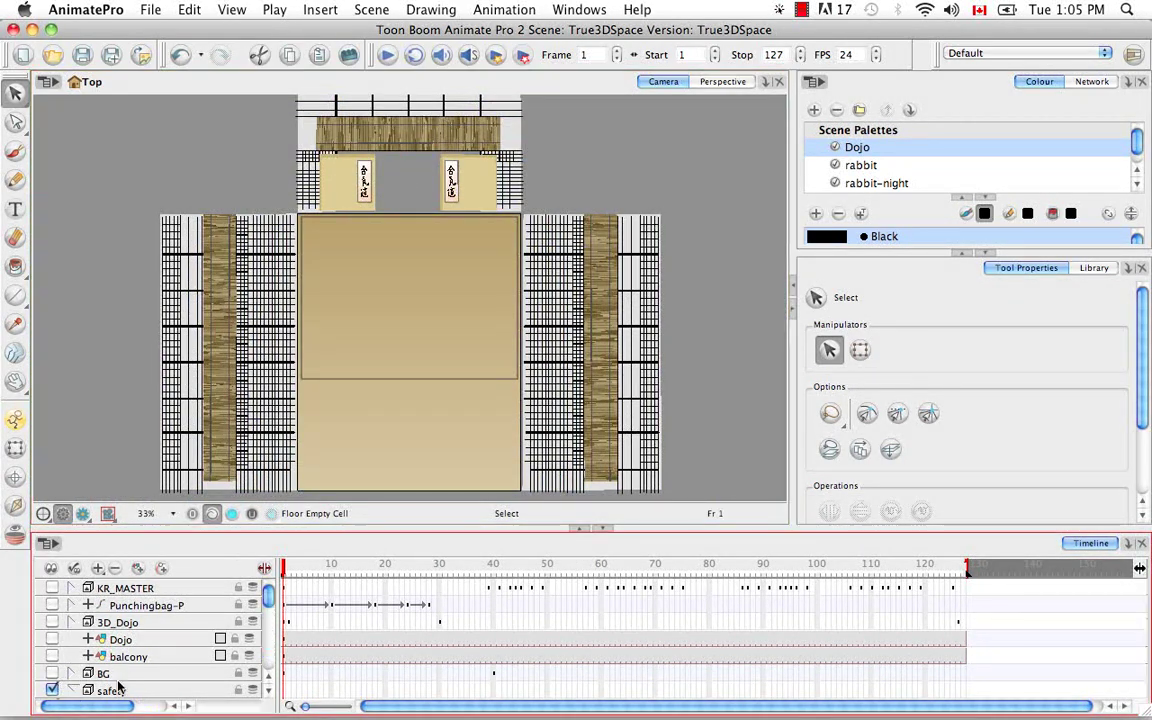
left_click_drag(268, 603, 268, 616)
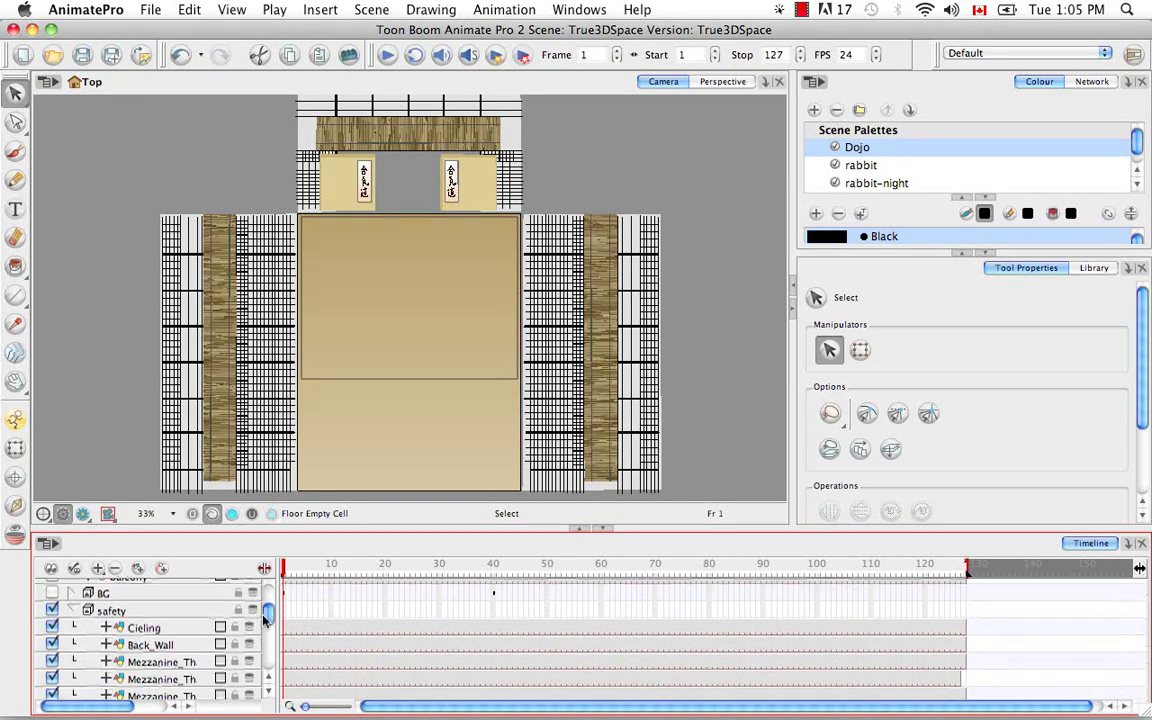
left_click(52, 627)
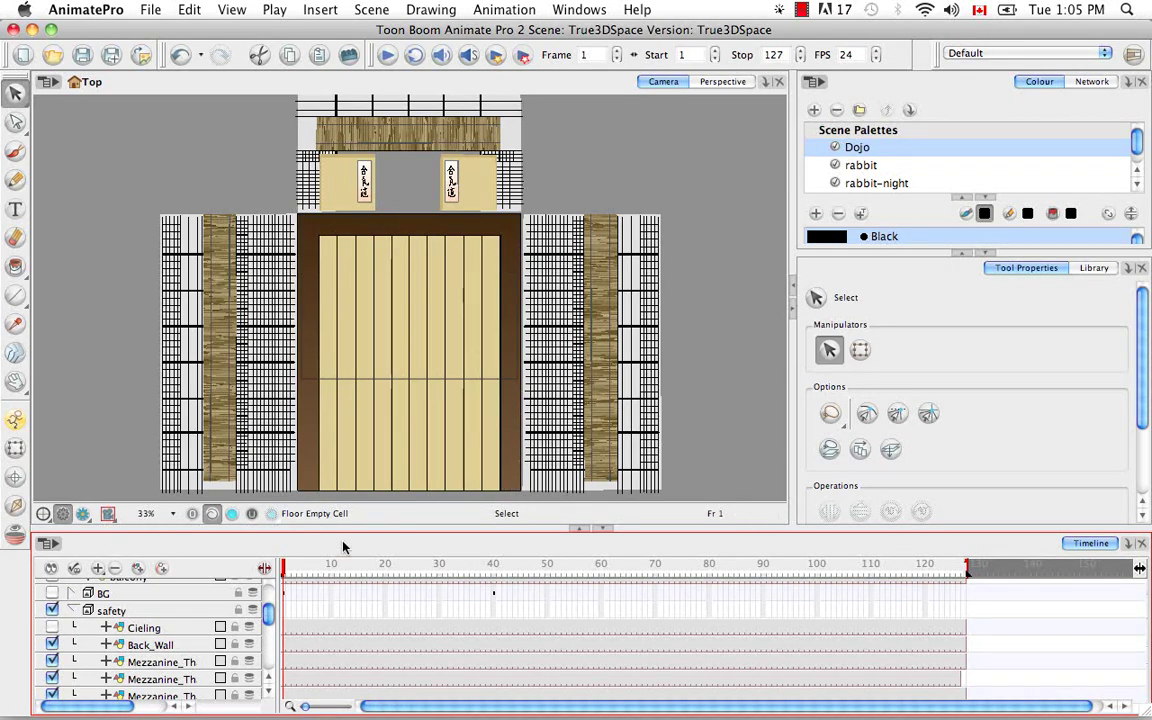
scroll(271, 688, "down", 3)
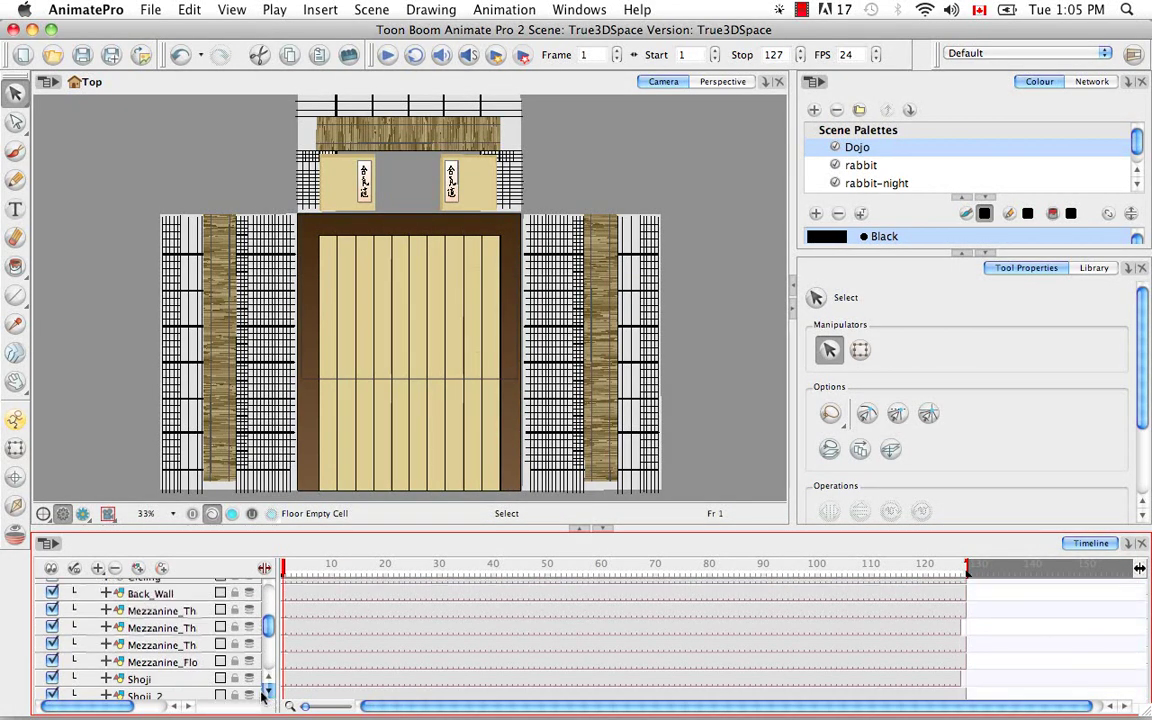
left_click(52, 662)
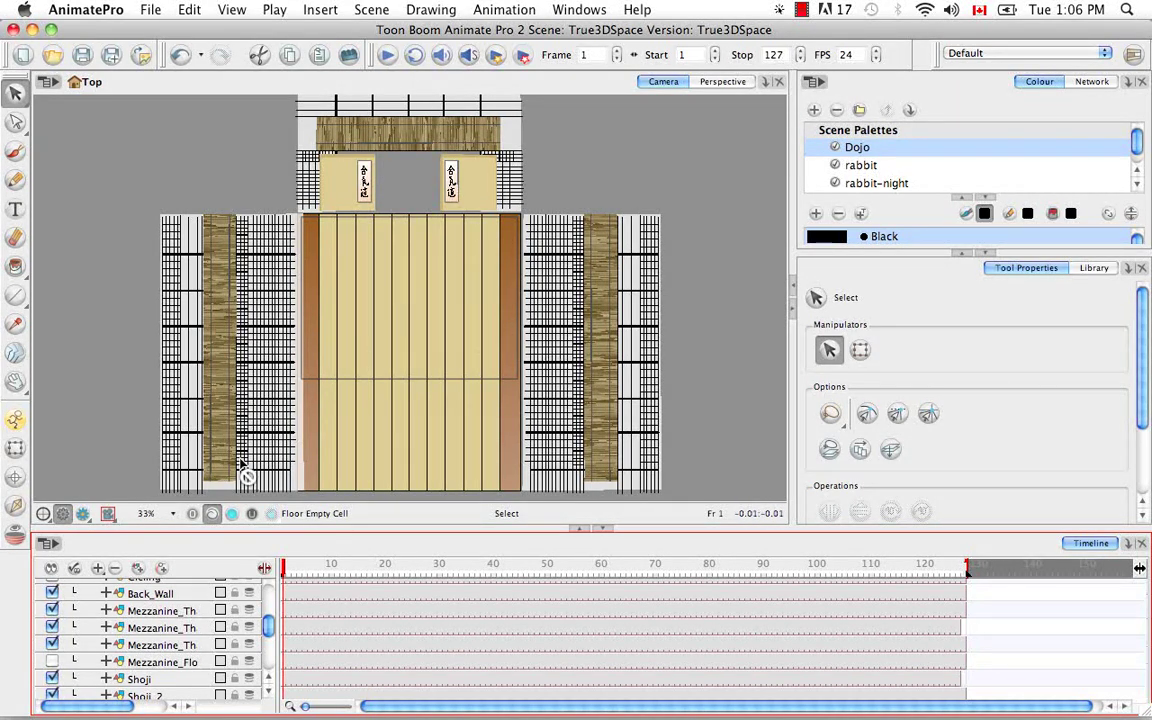
Step: Show the Dojo layer instead of the safety group and reset the camera view
left_click_drag(272, 632, 268, 594)
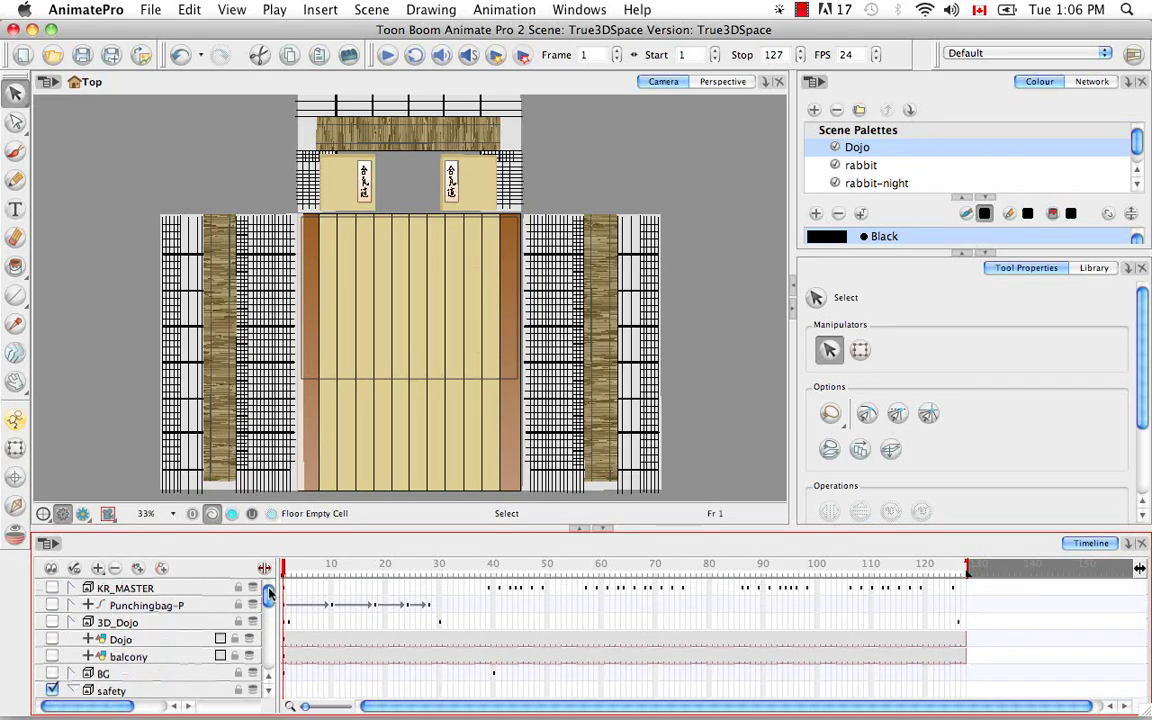
left_click(53, 690)
left_click(52, 639)
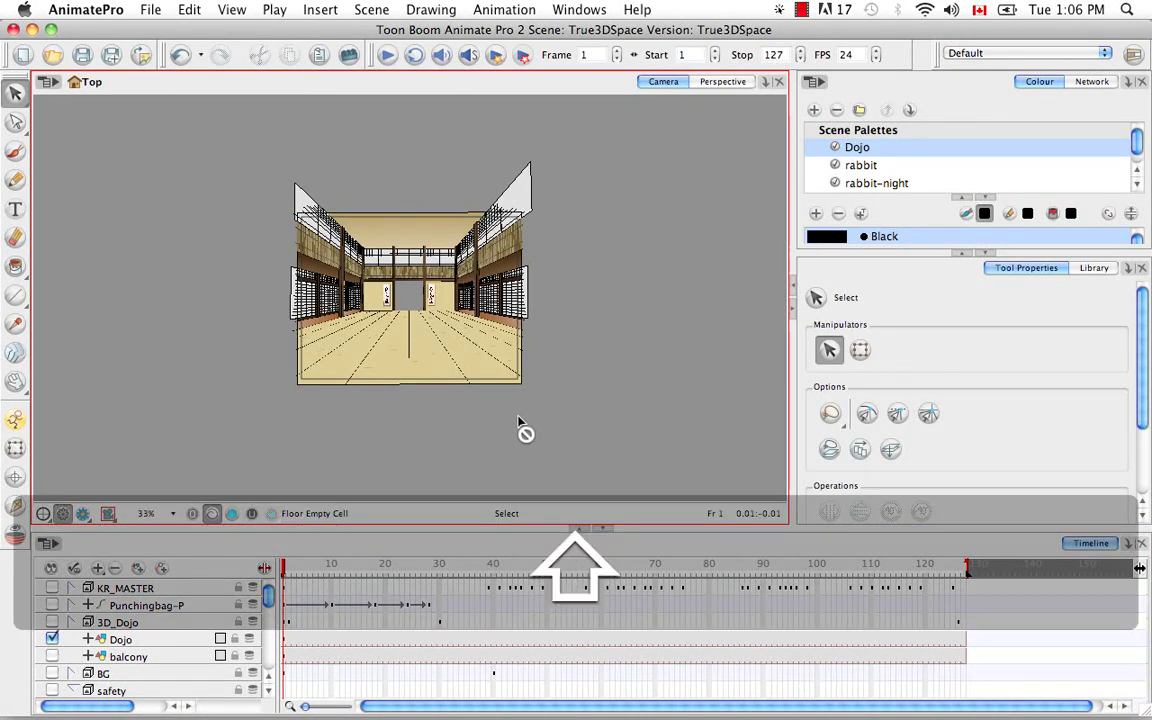
key("shift+m")
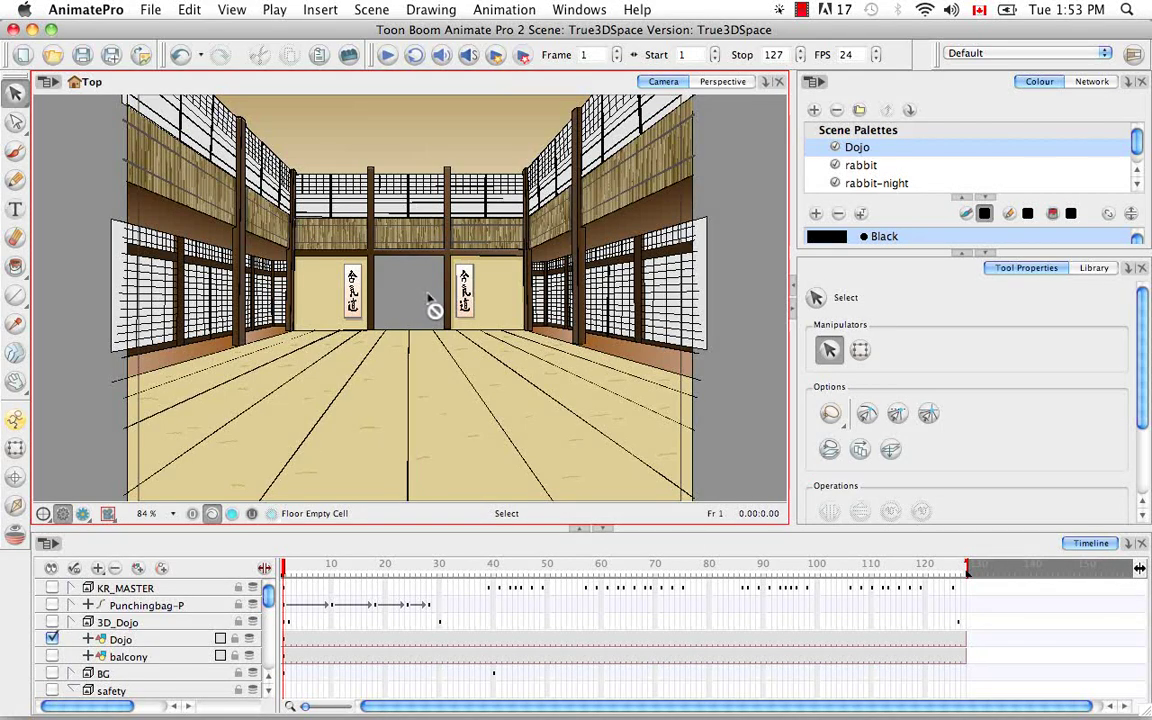
Step: Switch visibility from the Dojo layer back to the safety group and fit its pieces in view
left_click(52, 639)
left_click(52, 691)
left_click(376, 416)
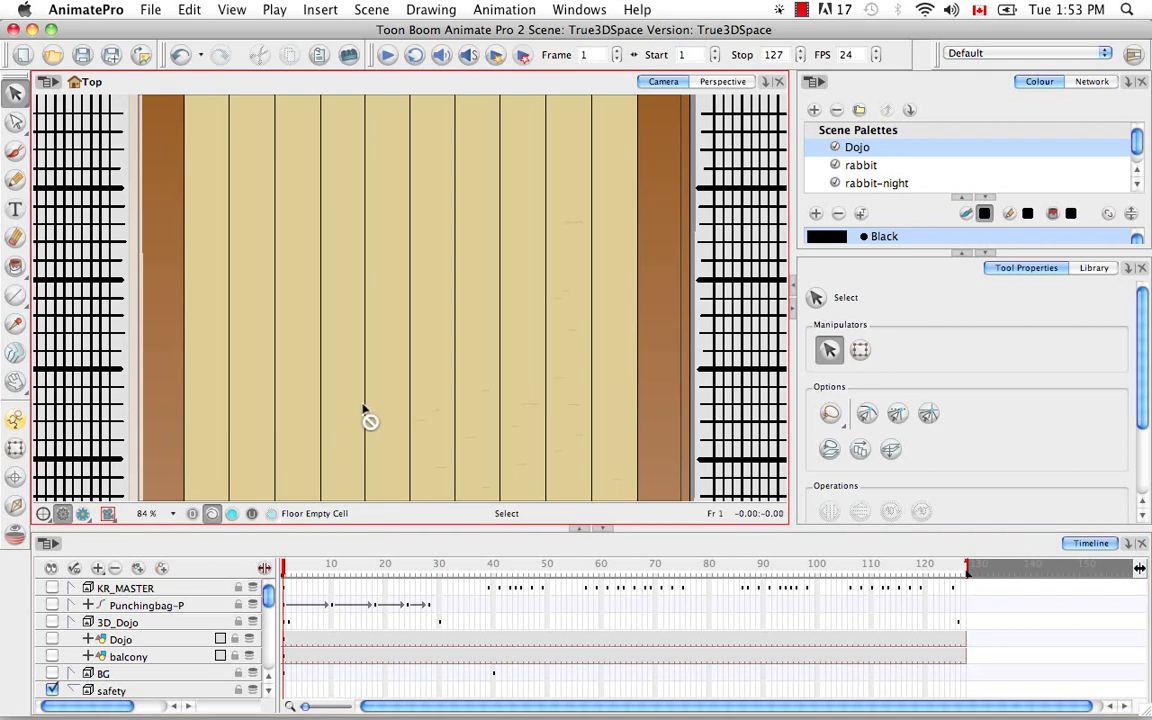
key("super+minus")
key("super+minus")
key("super+minus")
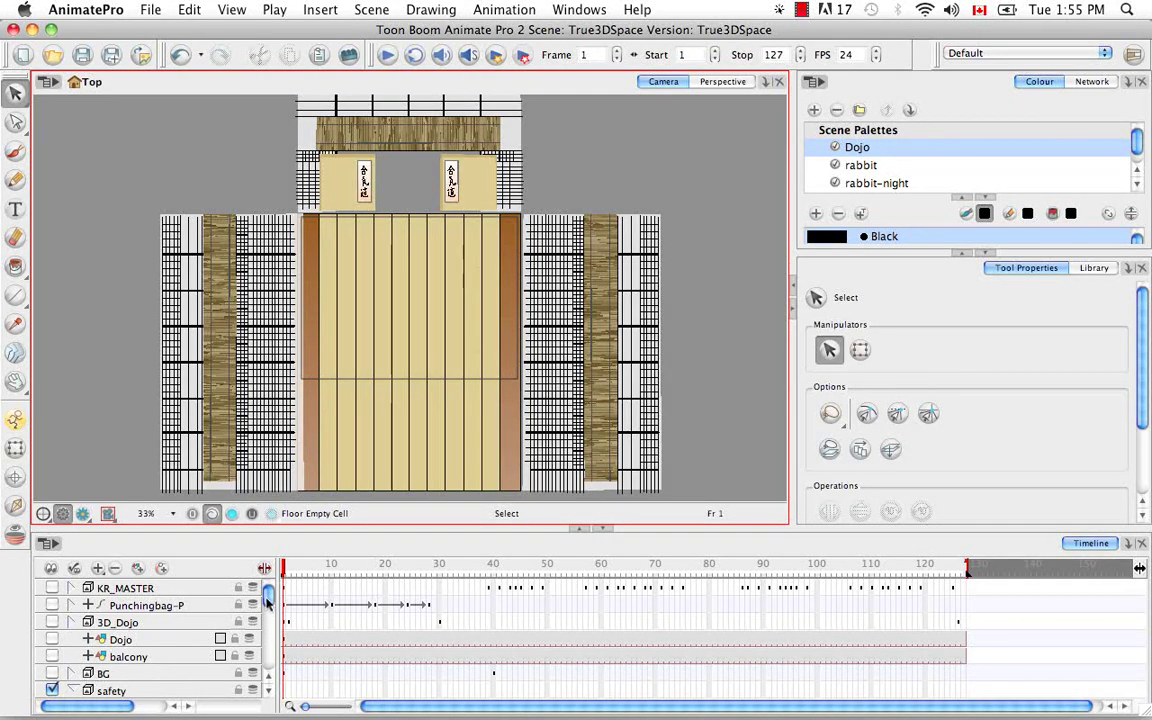
Step: Hide the Floor layer in the safety group and switch to the Perspective view
left_click_drag(269, 596, 268, 638)
scroll(268, 640, "down", 1)
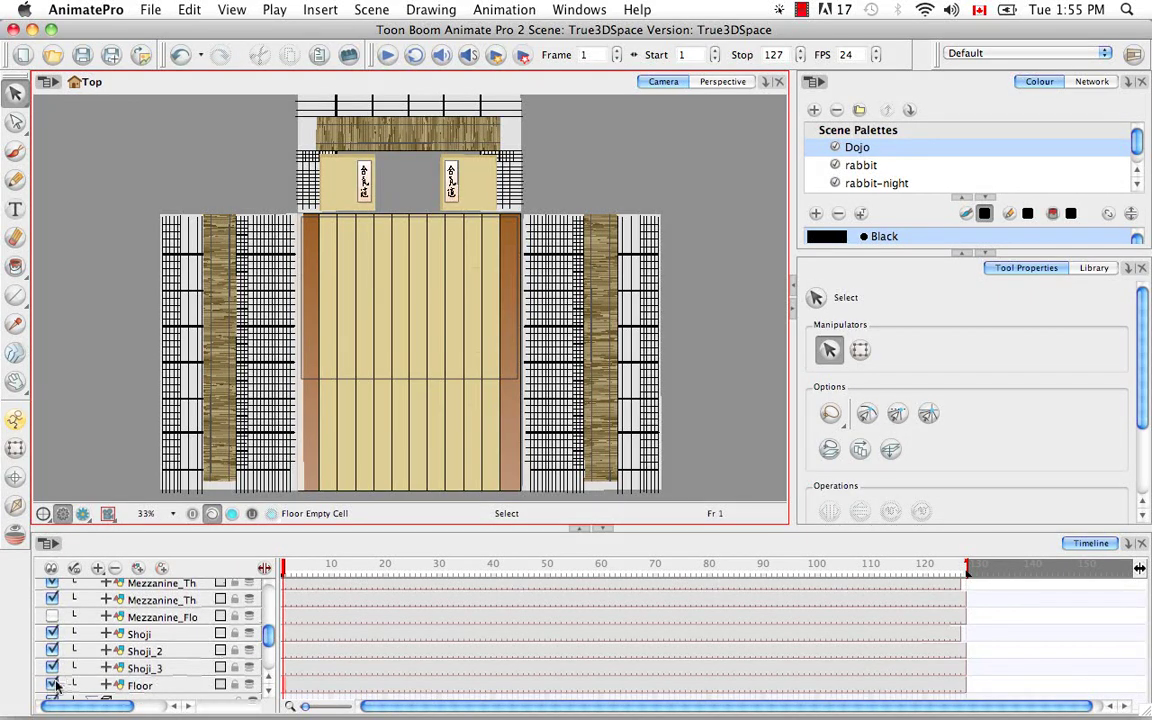
left_click(52, 685)
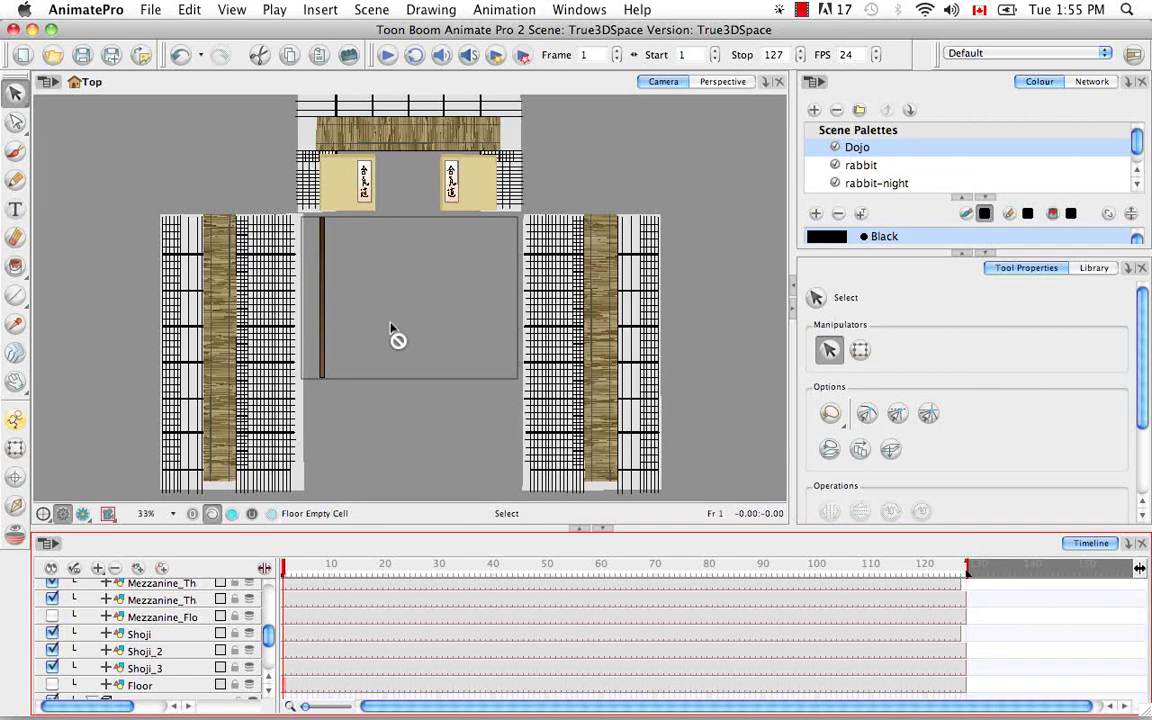
left_click(722, 81)
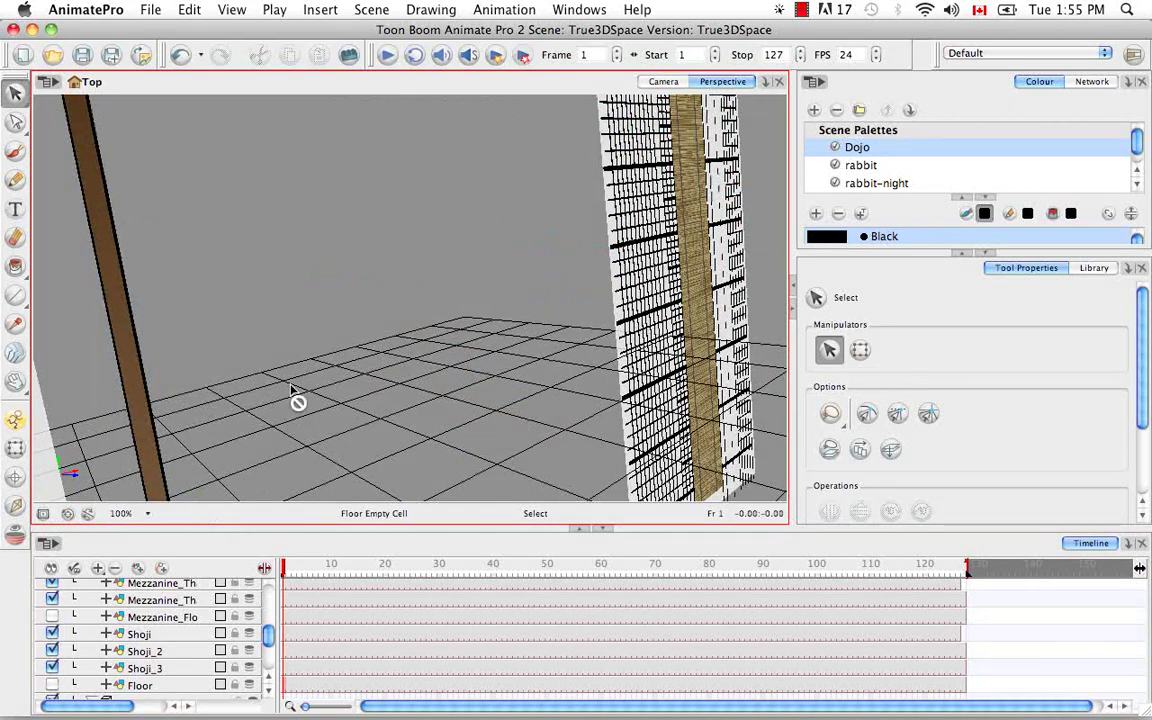
Step: Show the 3D_Dojo group in place of the safety group and examine the assembled room from the front in the Perspective view
scroll(268, 590, "up", 5)
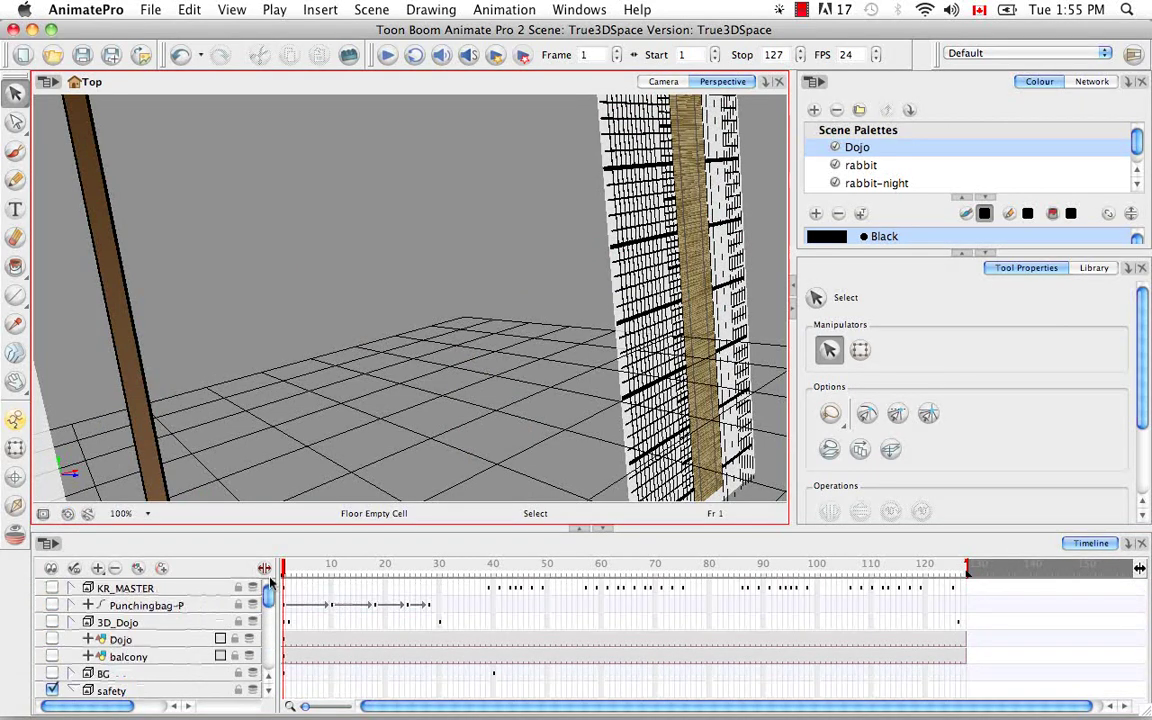
scroll(268, 585, "down", 1)
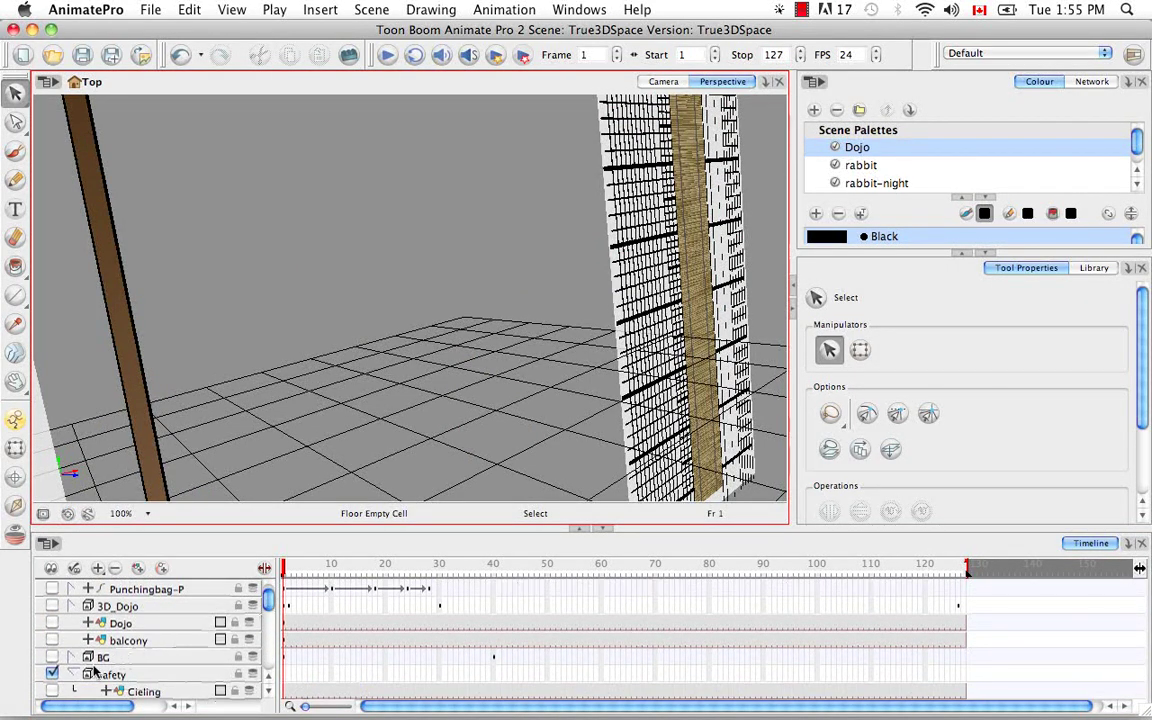
left_click(52, 673)
left_click(52, 606)
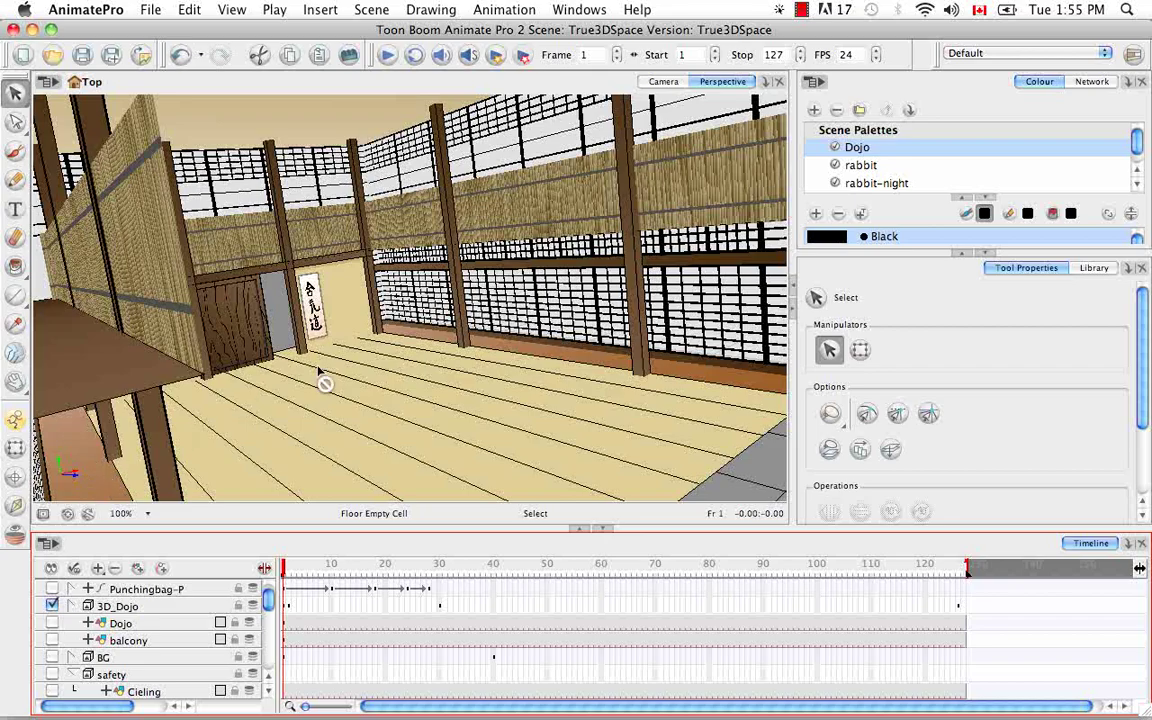
left_click_drag(552, 321, 528, 340, "alt+super")
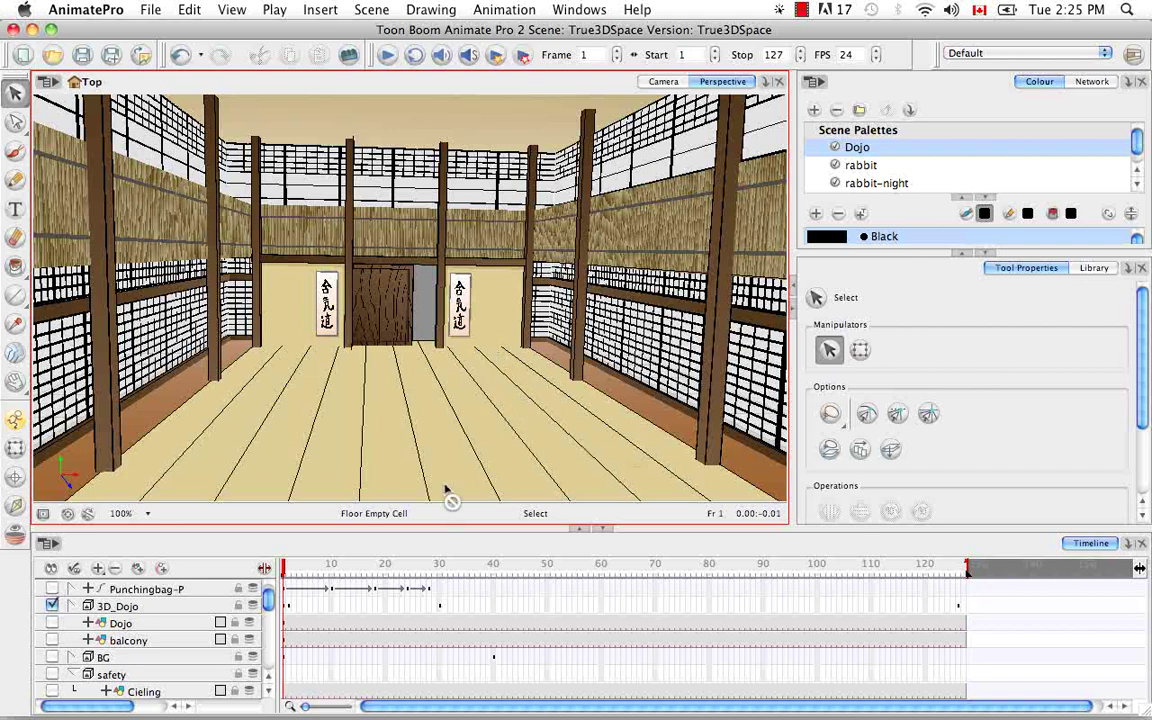
Step: Switch to the Camera view and show the safety group's unfolded pieces in place of the 3D_Dojo group
left_click(663, 81)
left_click(52, 674)
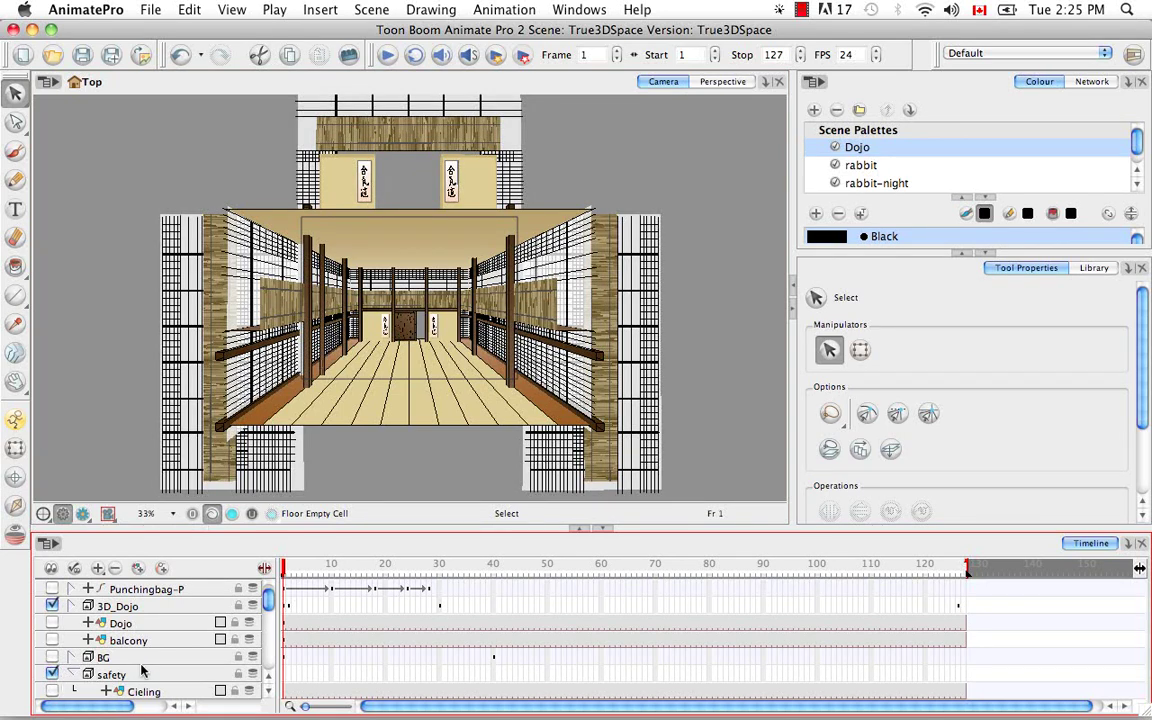
left_click(54, 605)
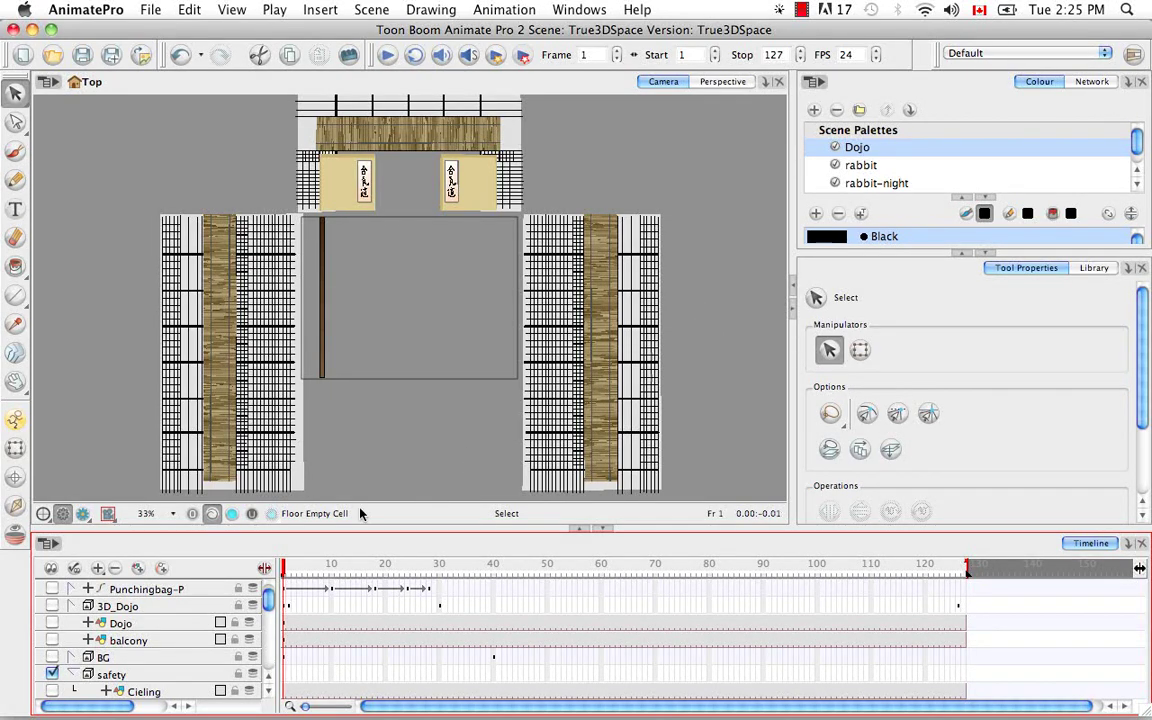
Step: Compare the flat Dojo layer, the safety group and the 3D_Dojo group by displaying each one on its own
left_click(53, 623)
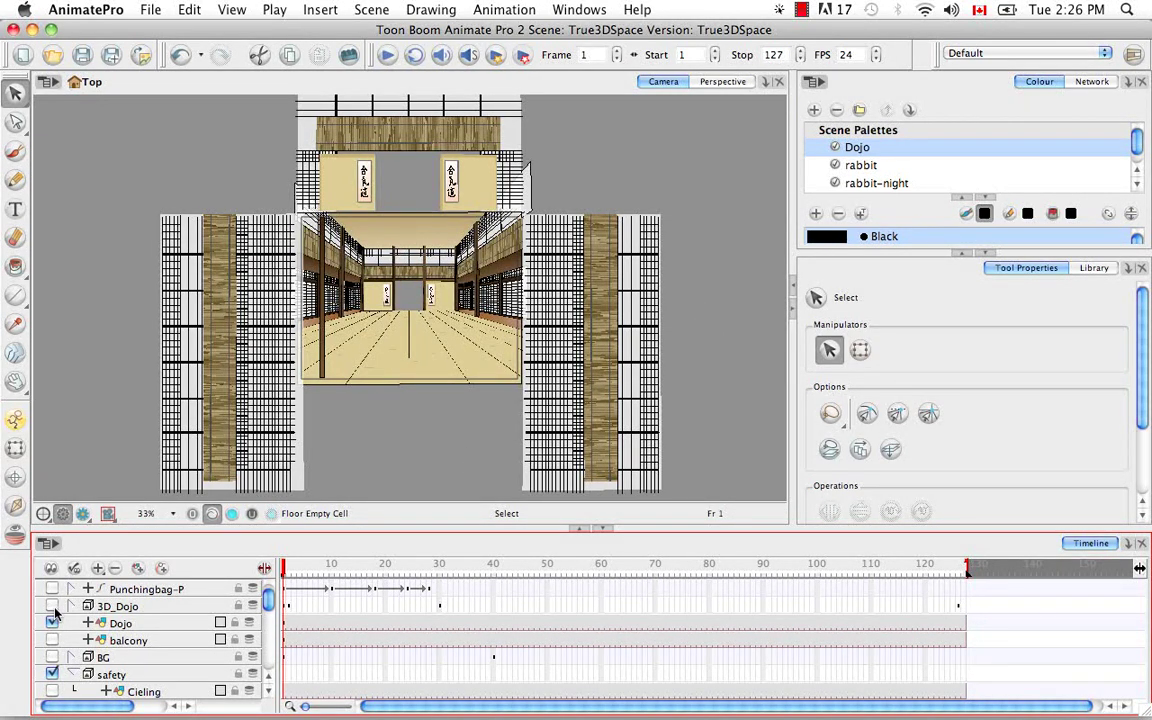
left_click(52, 674)
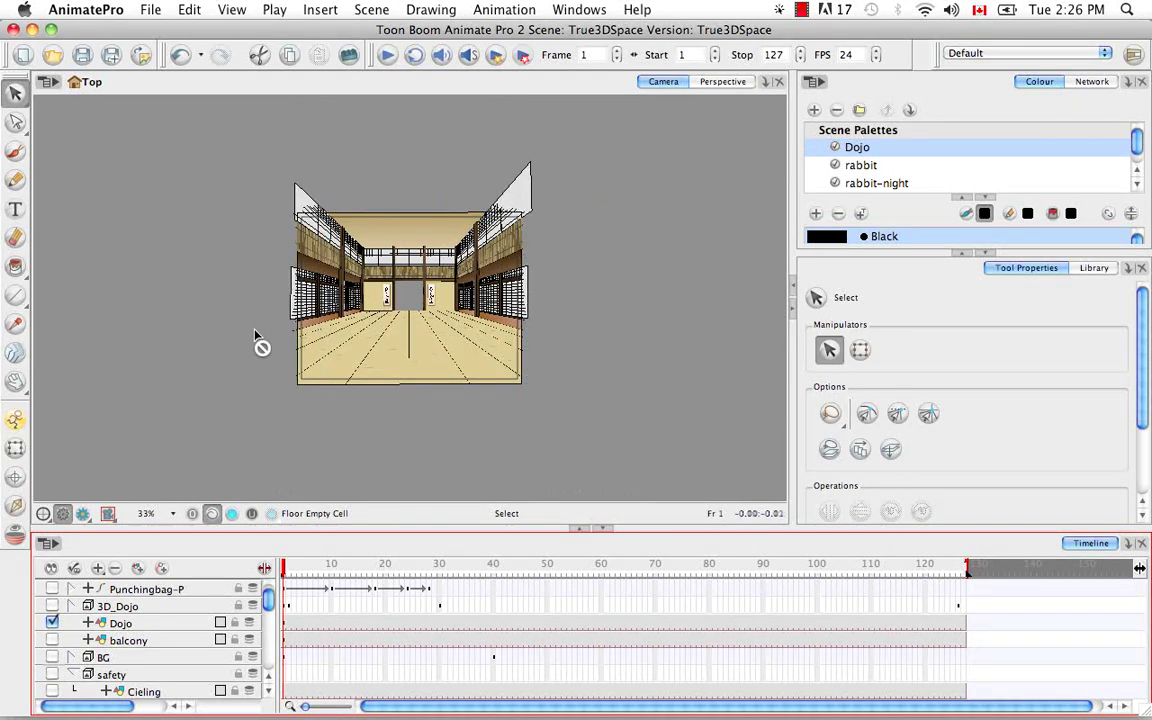
left_click(52, 623)
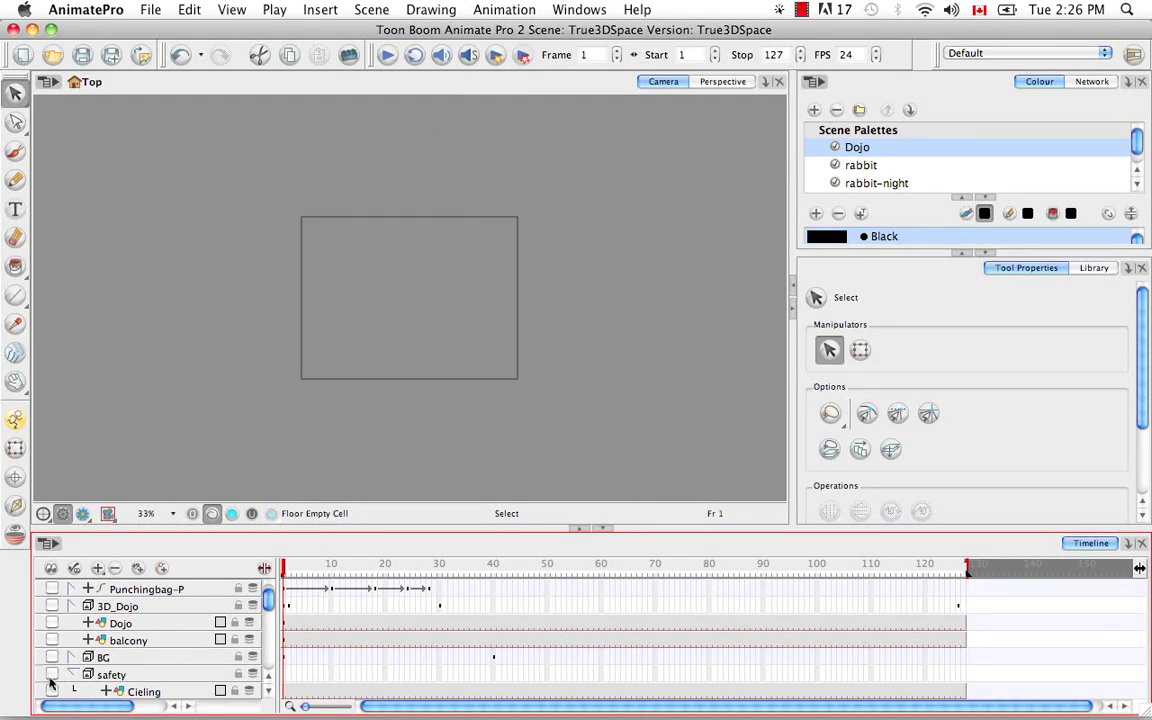
left_click(52, 674)
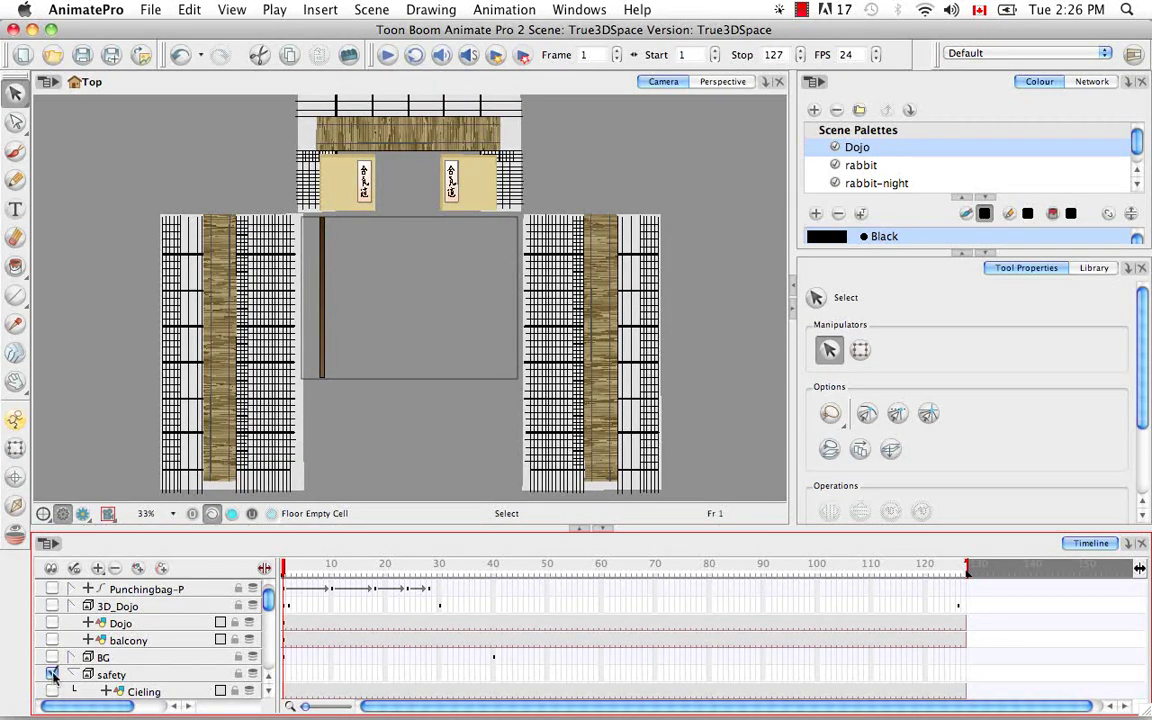
left_click(52, 674)
left_click(52, 606)
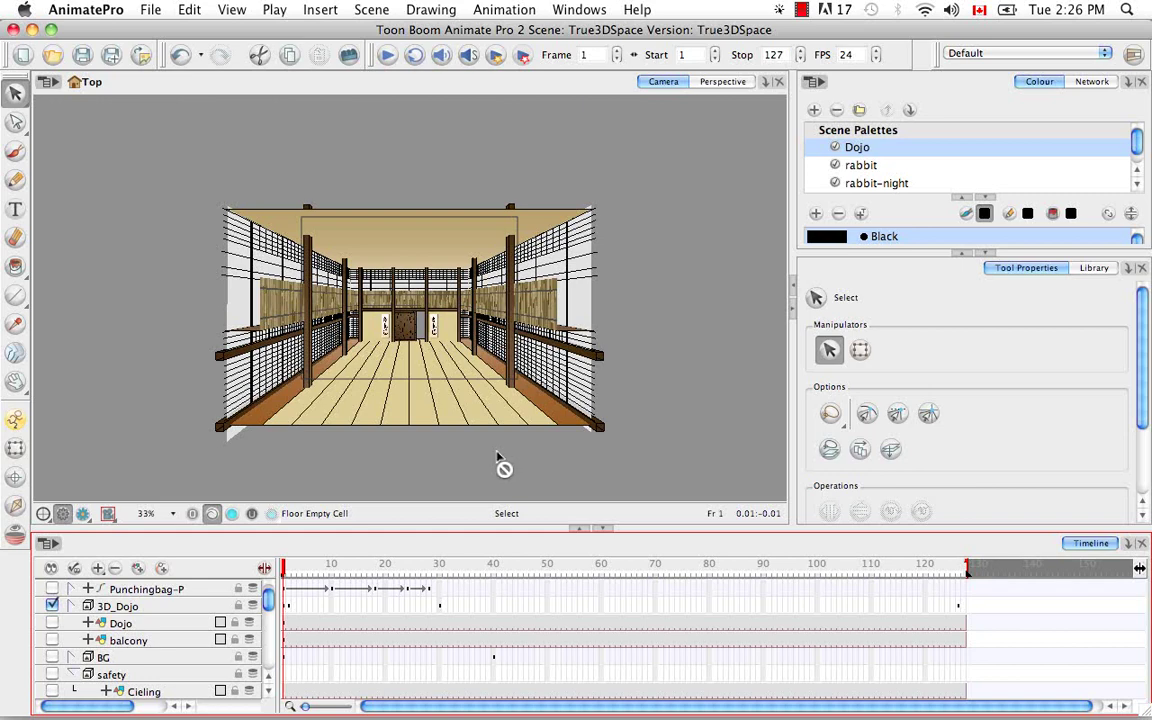
Step: Collapse the safety group, show it instead of 3D_Dojo, and duplicate it
left_click(76, 676)
left_click(53, 675)
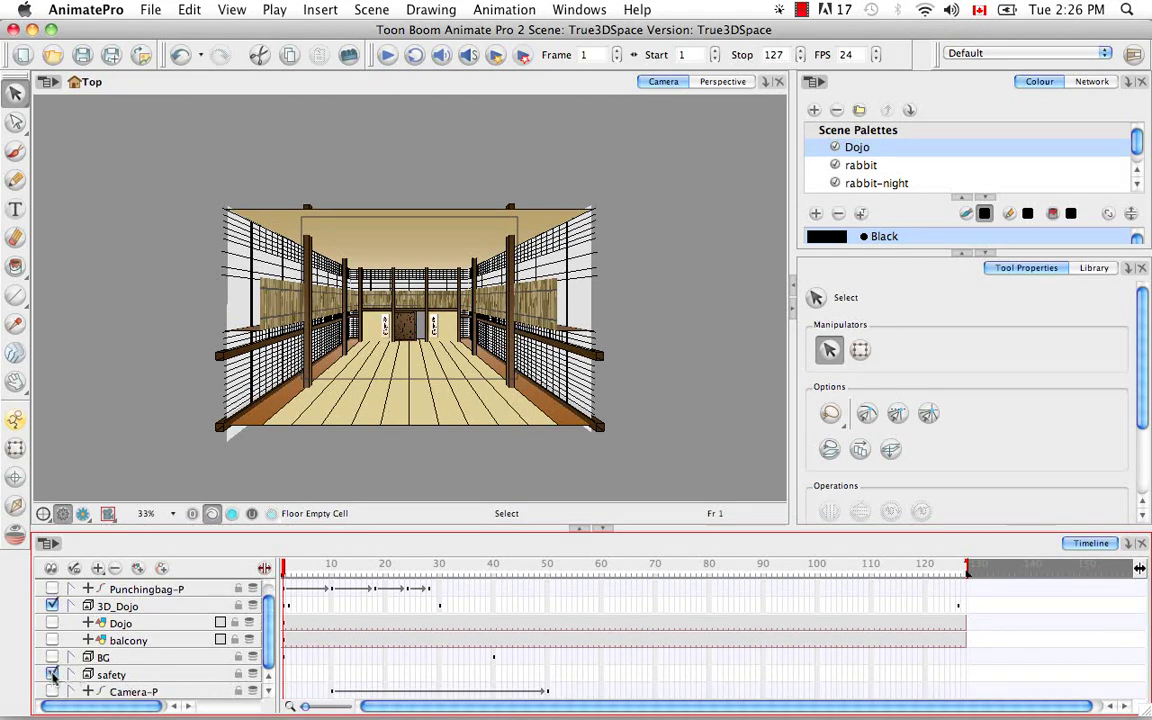
left_click(130, 676)
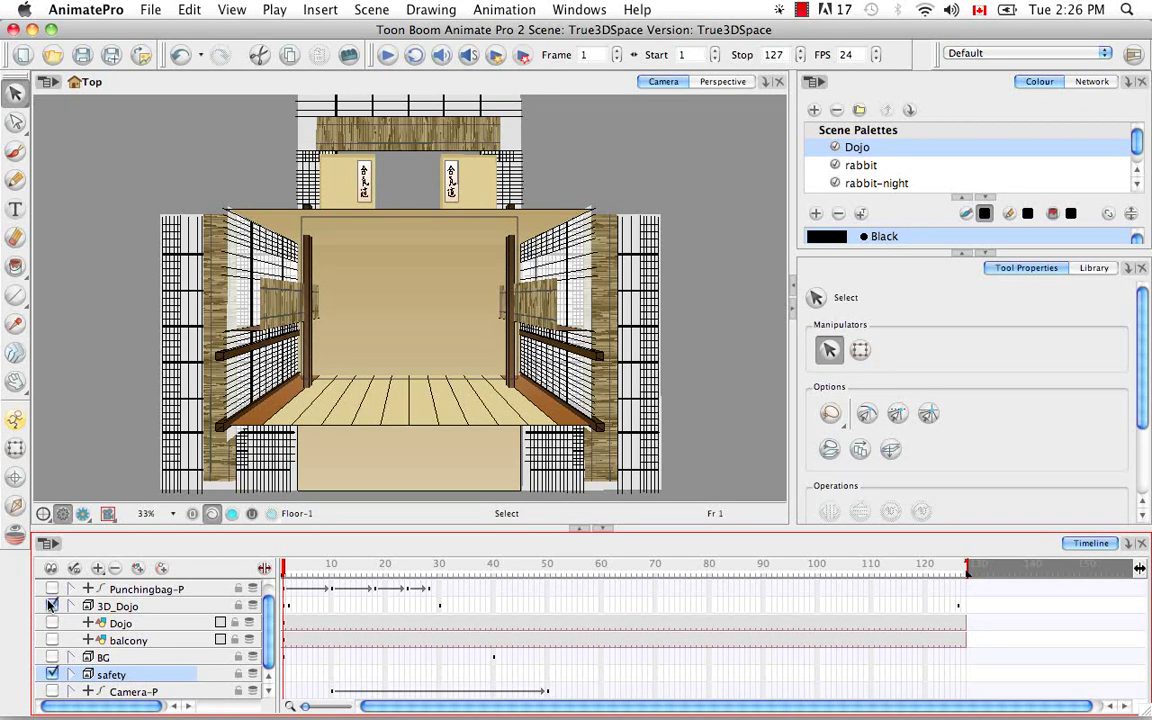
right_click(143, 680)
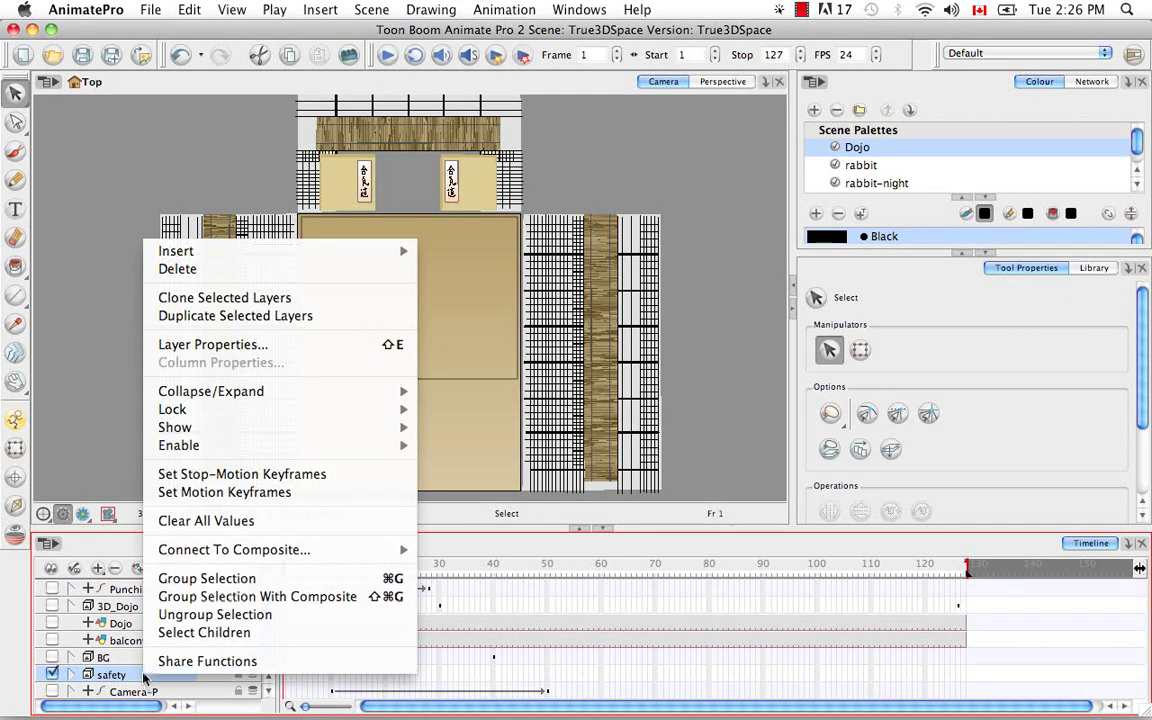
left_click(256, 316)
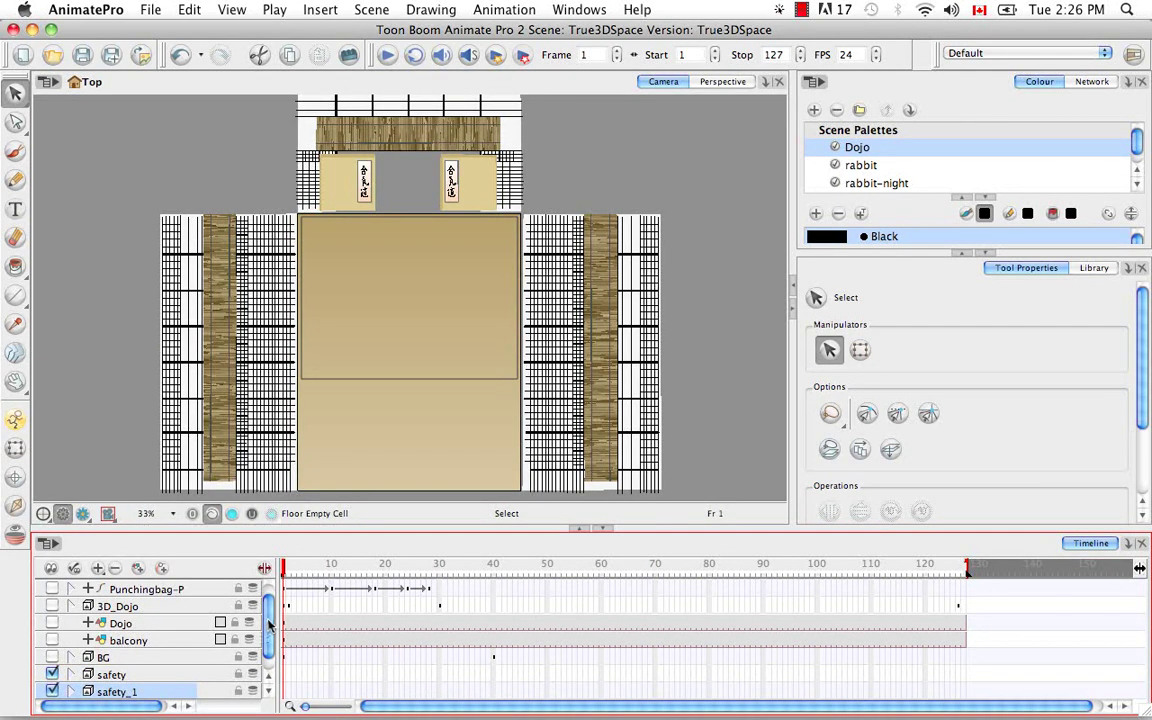
Step: Rename the duplicated safety group as TutorialDojo
scroll(268, 622, "down", 1)
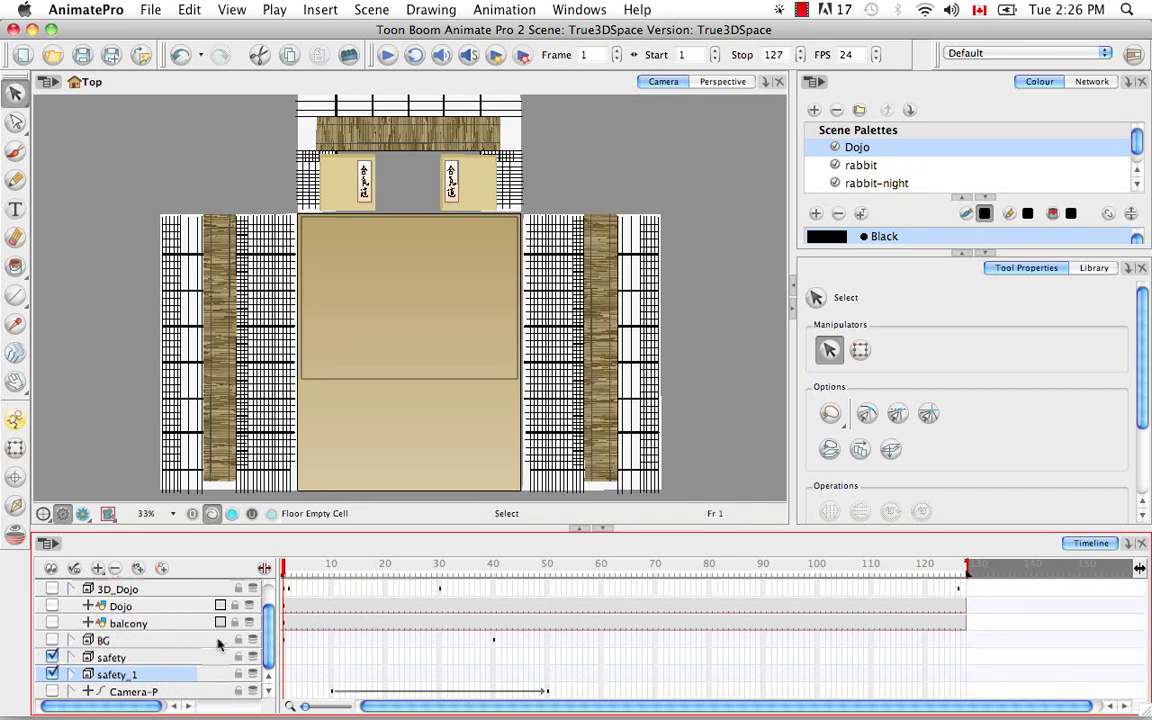
double_click(121, 677)
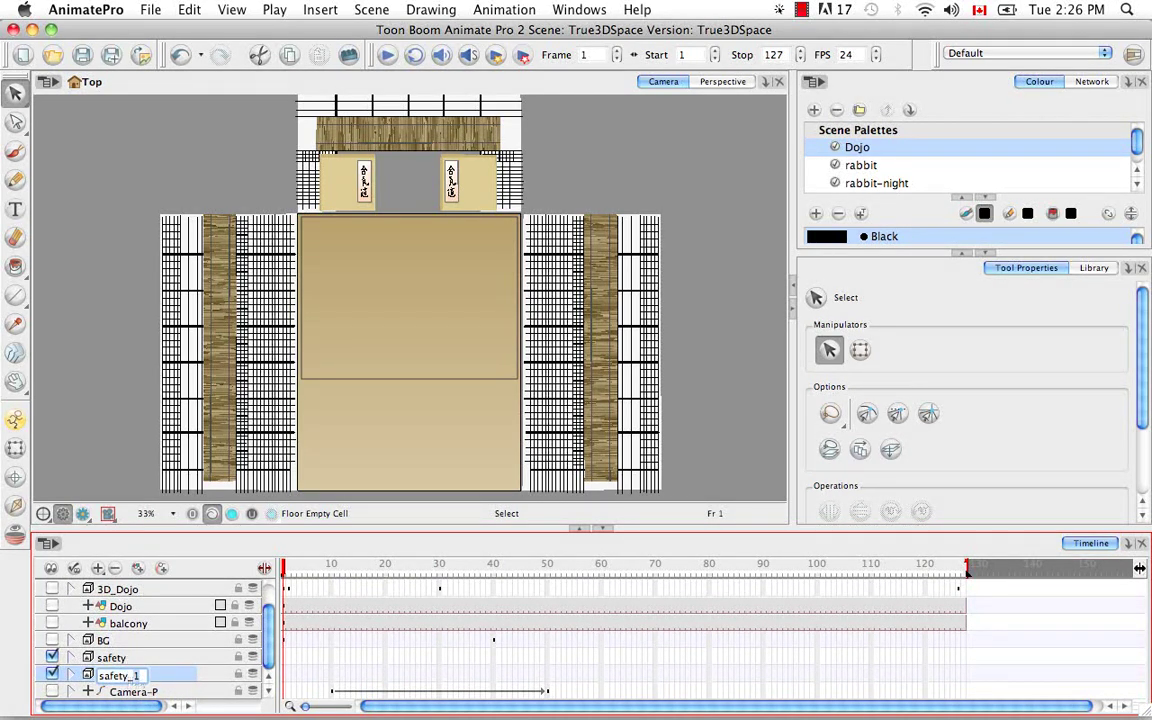
key("BackSpace")
type("Tutor")
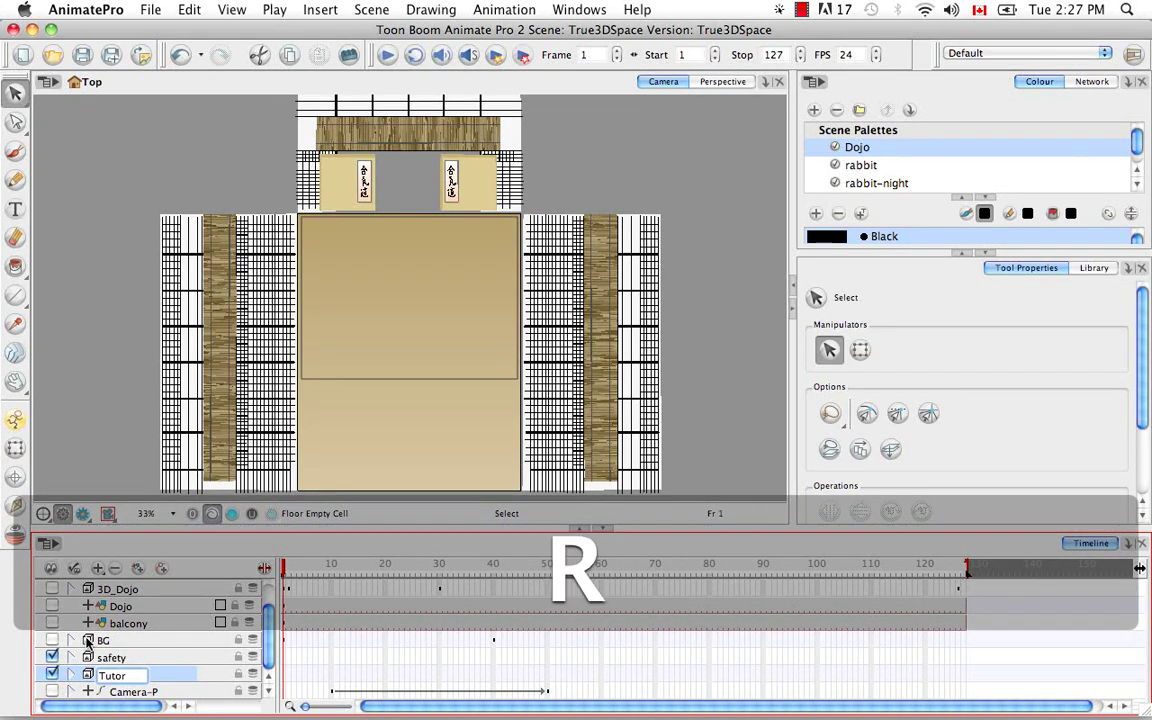
type("ial")
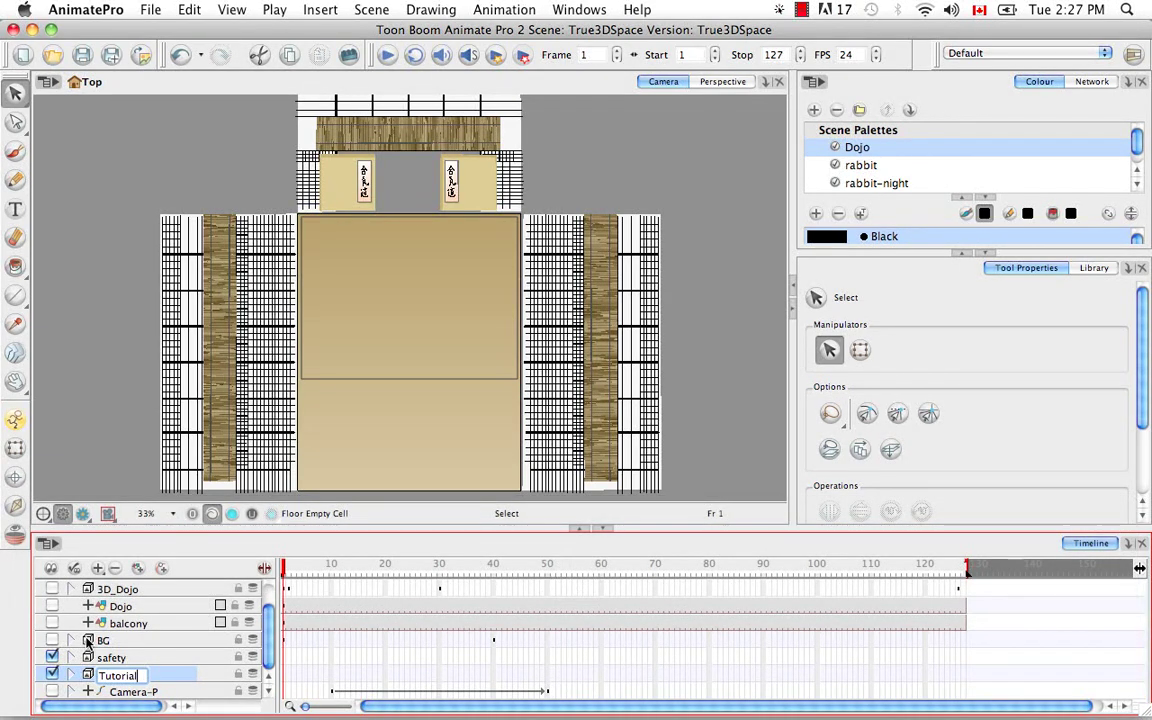
type("Dojo")
key("Return")
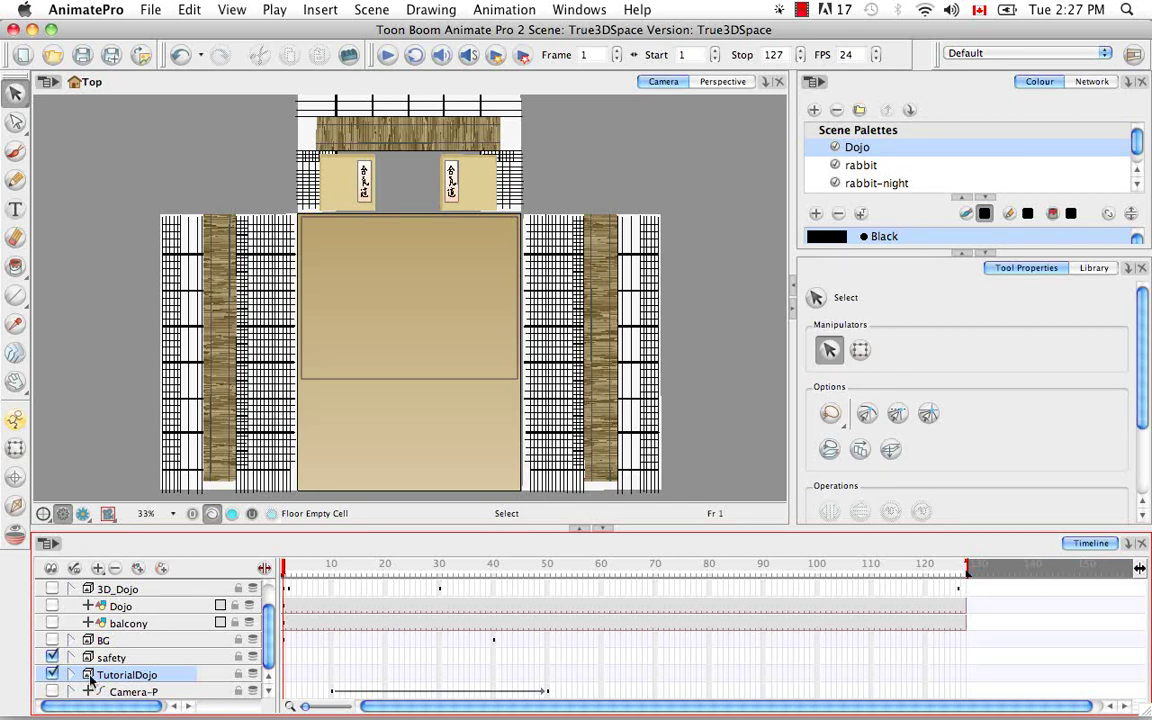
Step: Place the TutorialDojo group directly below BG in the layer list and expand it to list its layers
left_click_drag(125, 660, 88, 665)
left_click(73, 658)
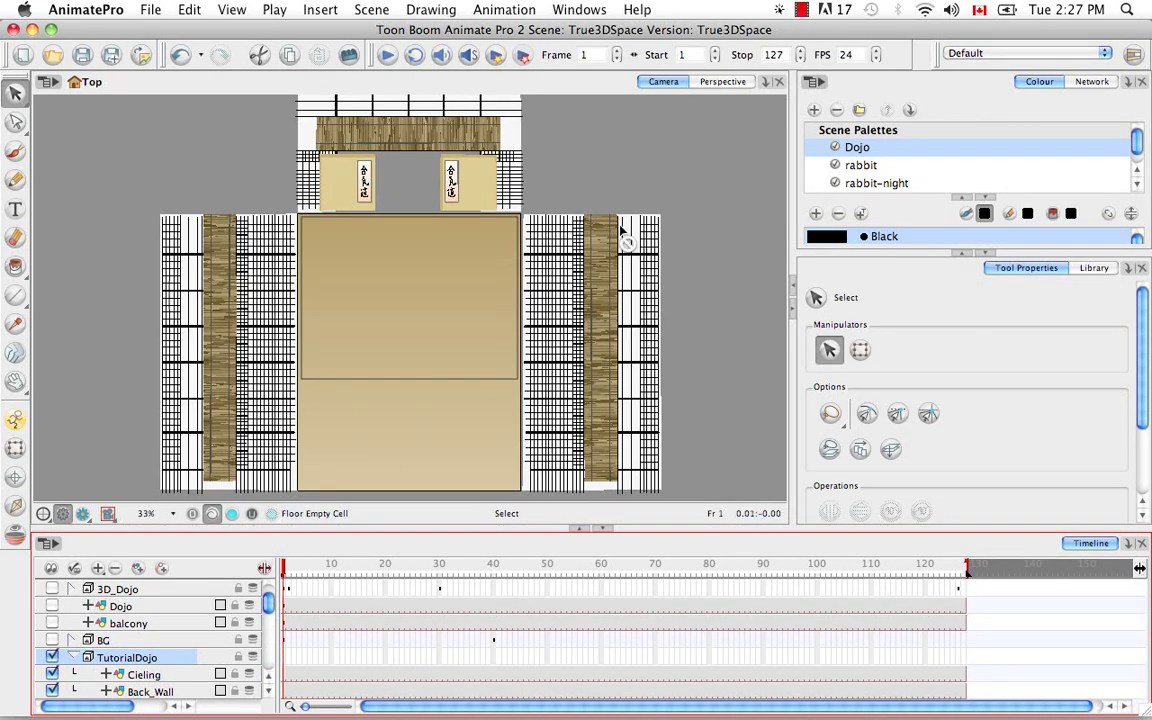
left_click_drag(270, 605, 273, 620)
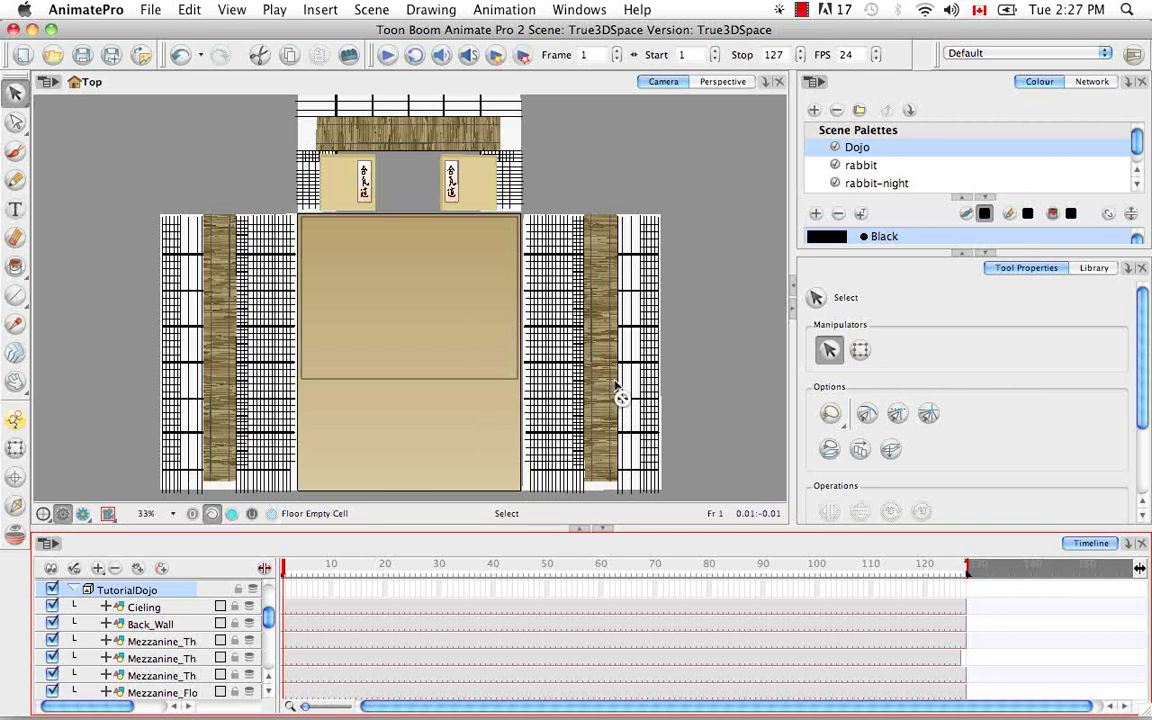
Step: Enable 3D in the layer properties of the TutorialDojo group's Cieling layer
left_click(190, 609)
double_click(185, 607)
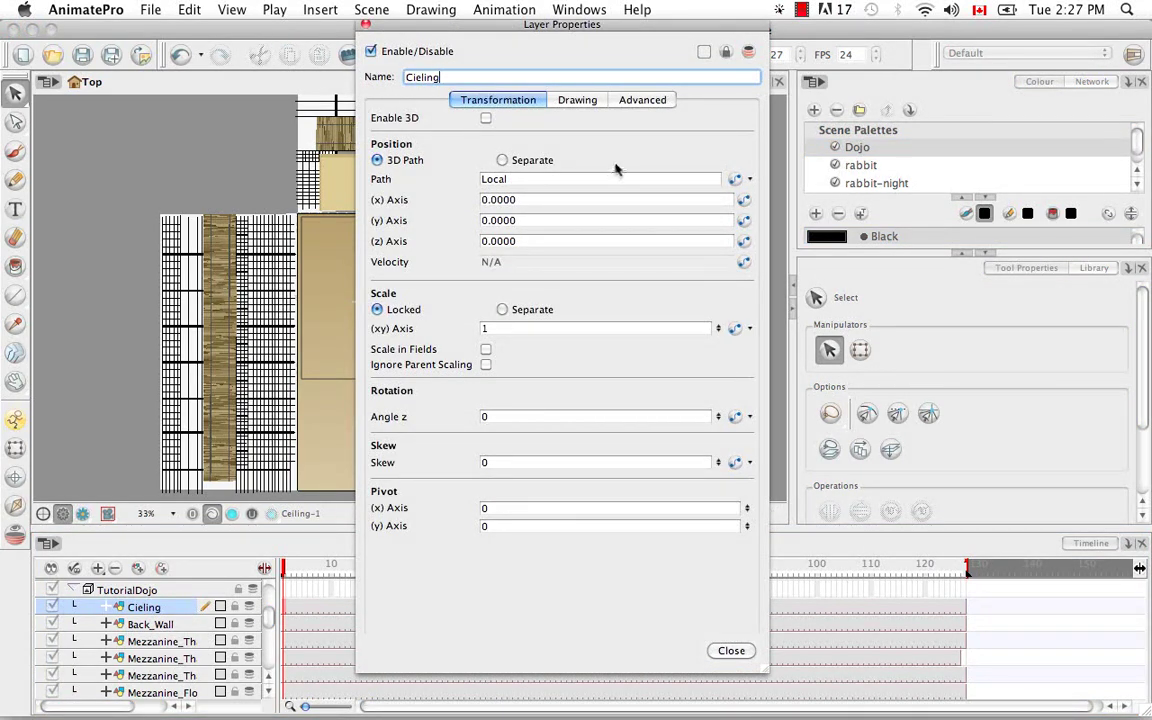
left_click(486, 119)
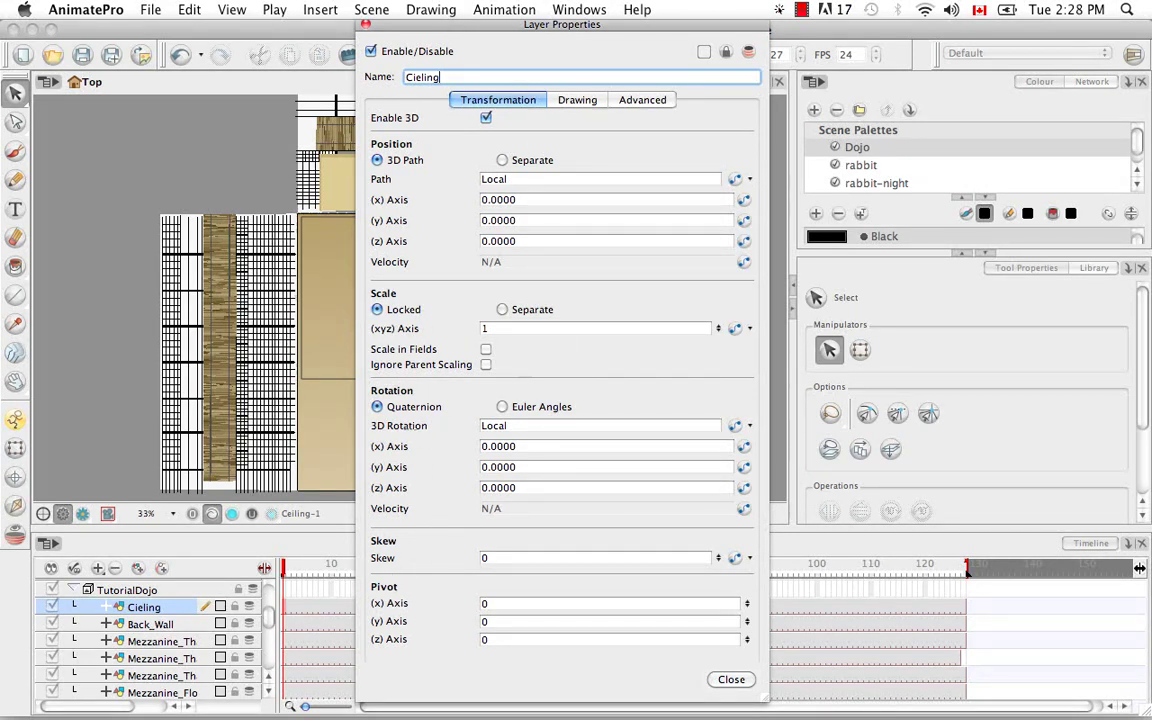
left_click(486, 118)
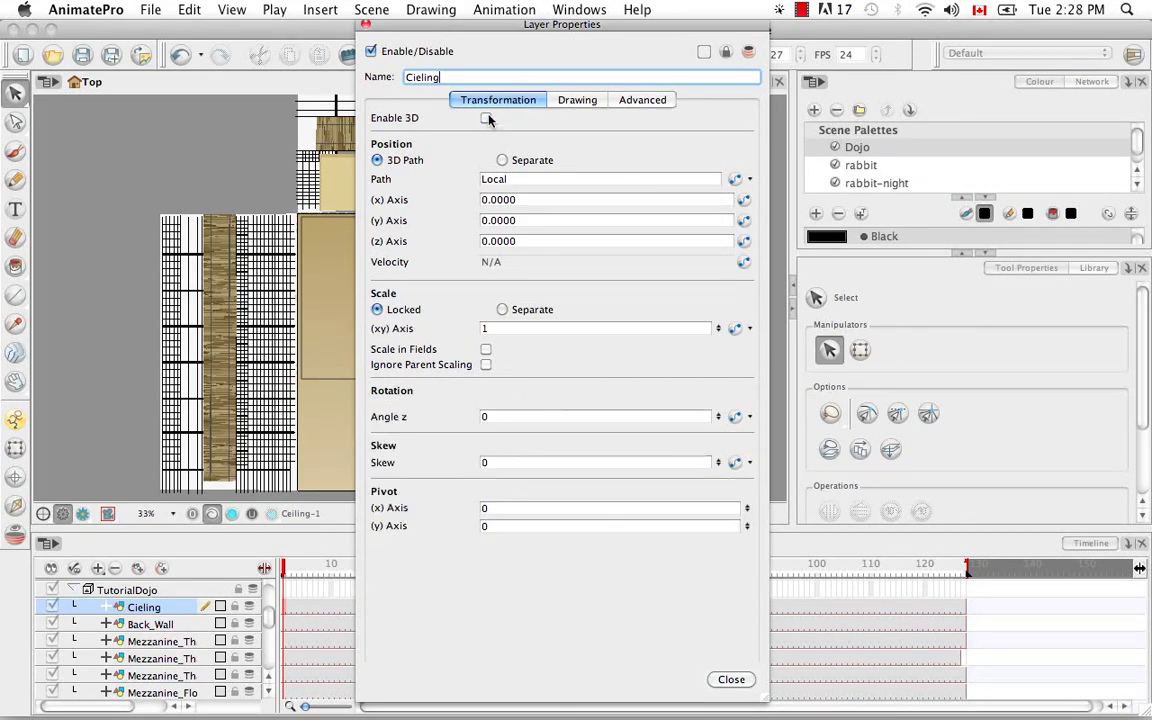
left_click(486, 119)
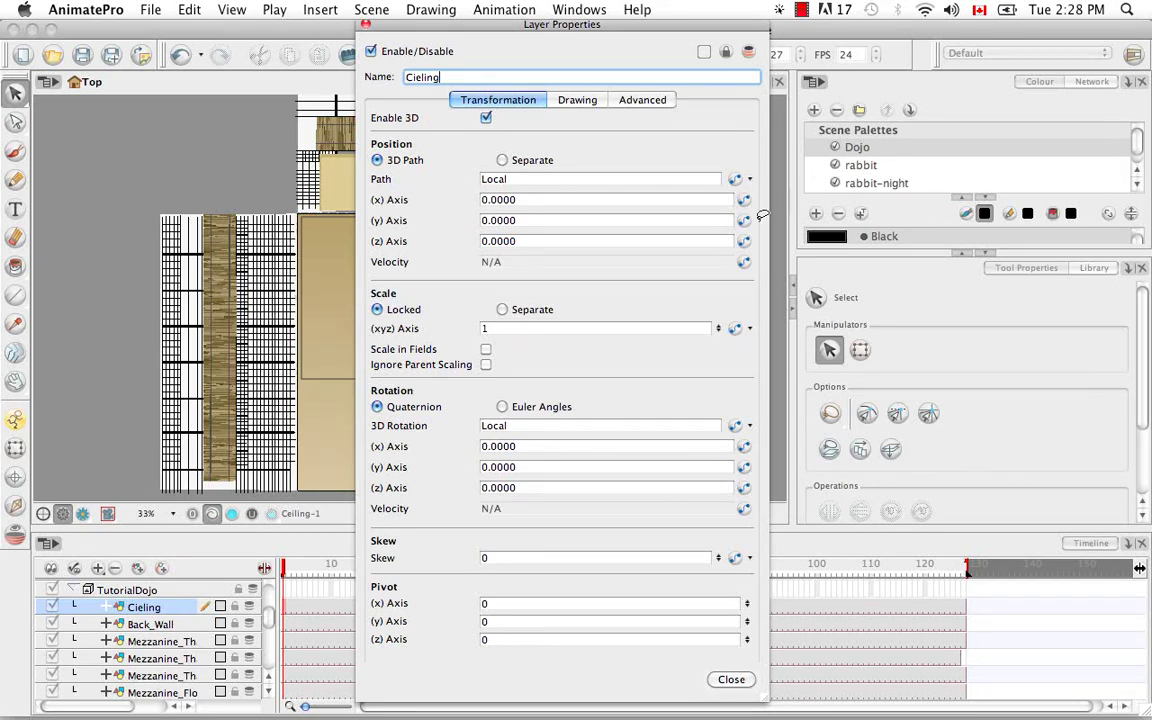
left_click(366, 25)
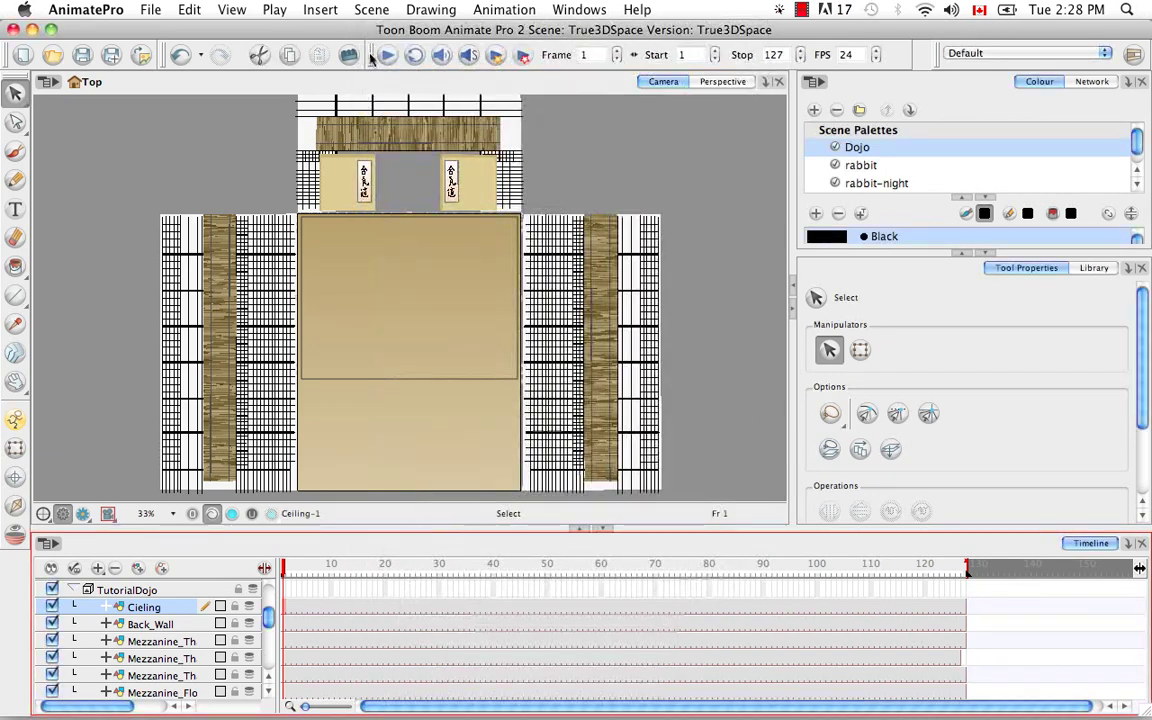
Step: Add a Layer Properties view alongside the Colour and Network views and expand it to full height
left_click(1126, 82)
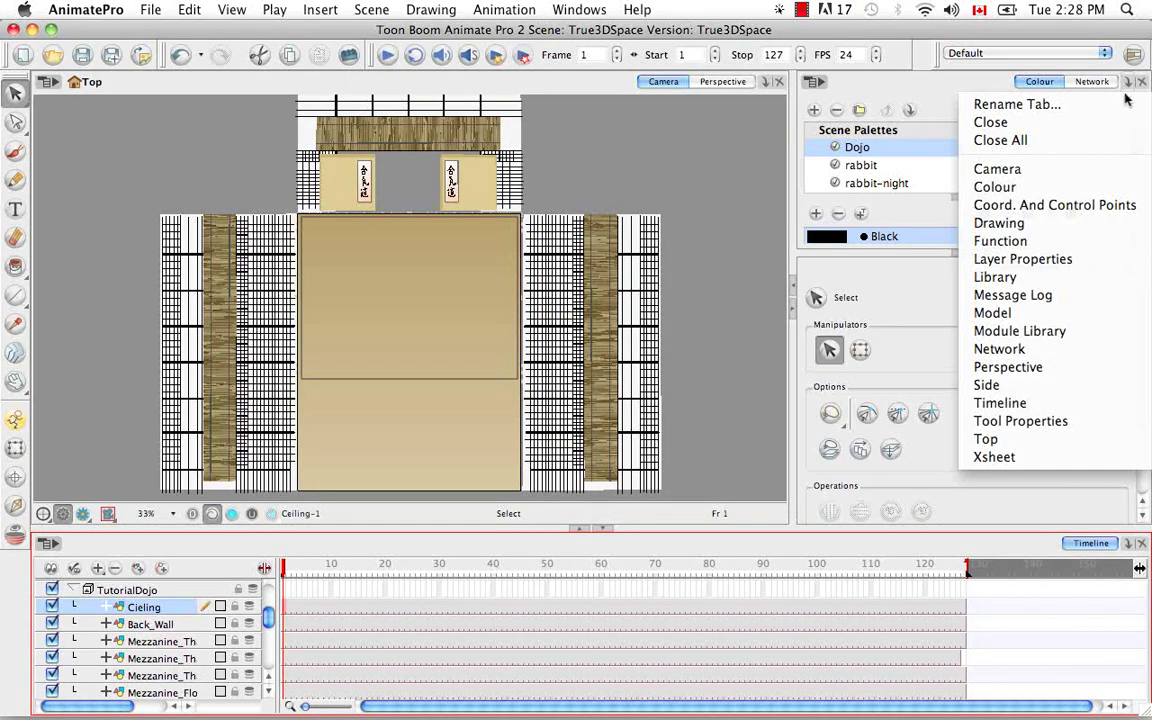
left_click(1020, 259)
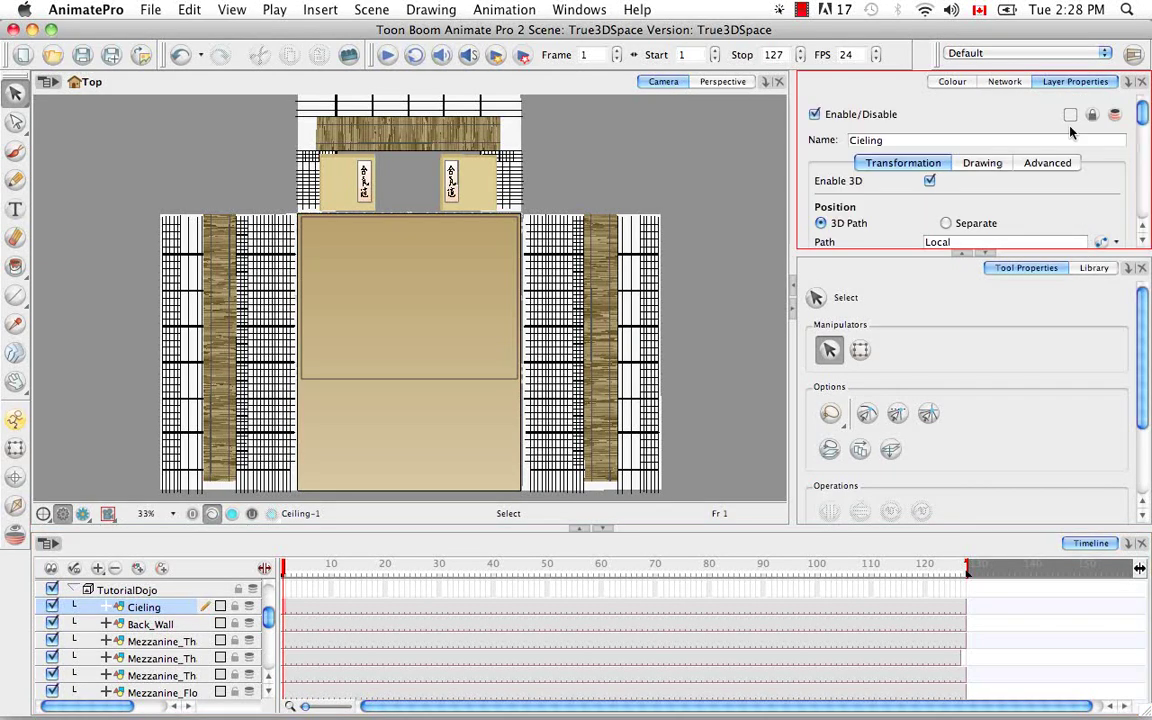
left_click(986, 254)
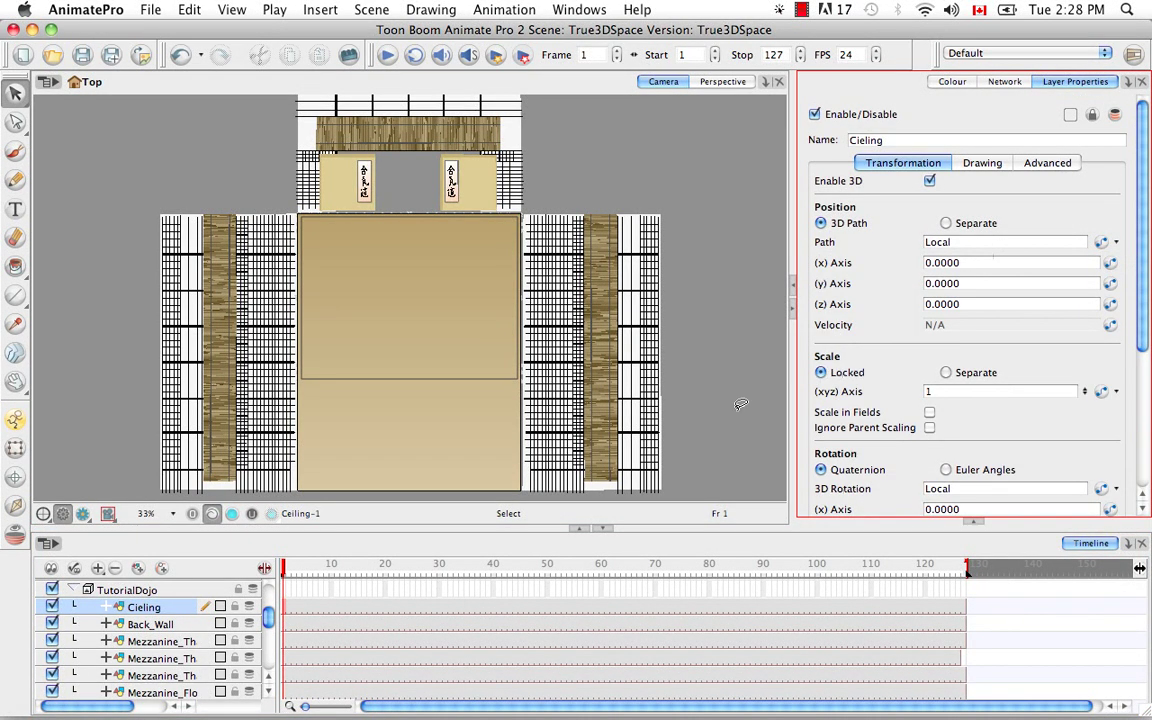
Step: Enable 3D on the Back_Wall, Mezzanine_Thatch and Mezzanine_Thatch_1 layers of the TutorialDojo group
left_click(200, 625)
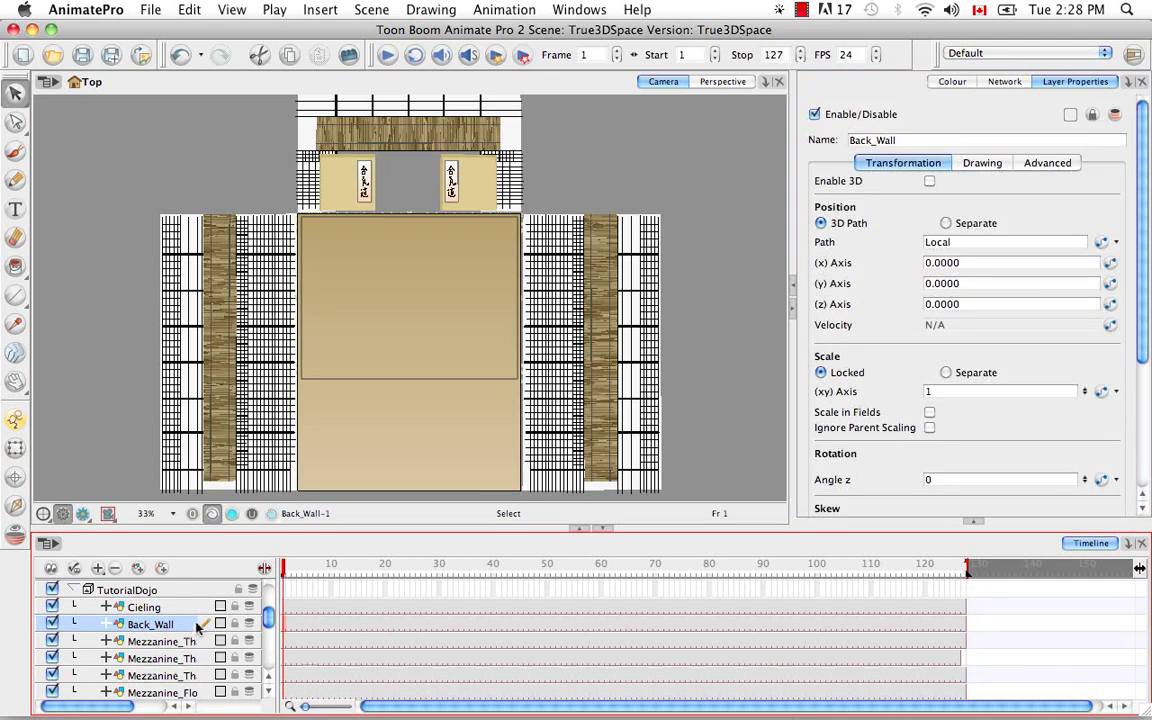
left_click(930, 182)
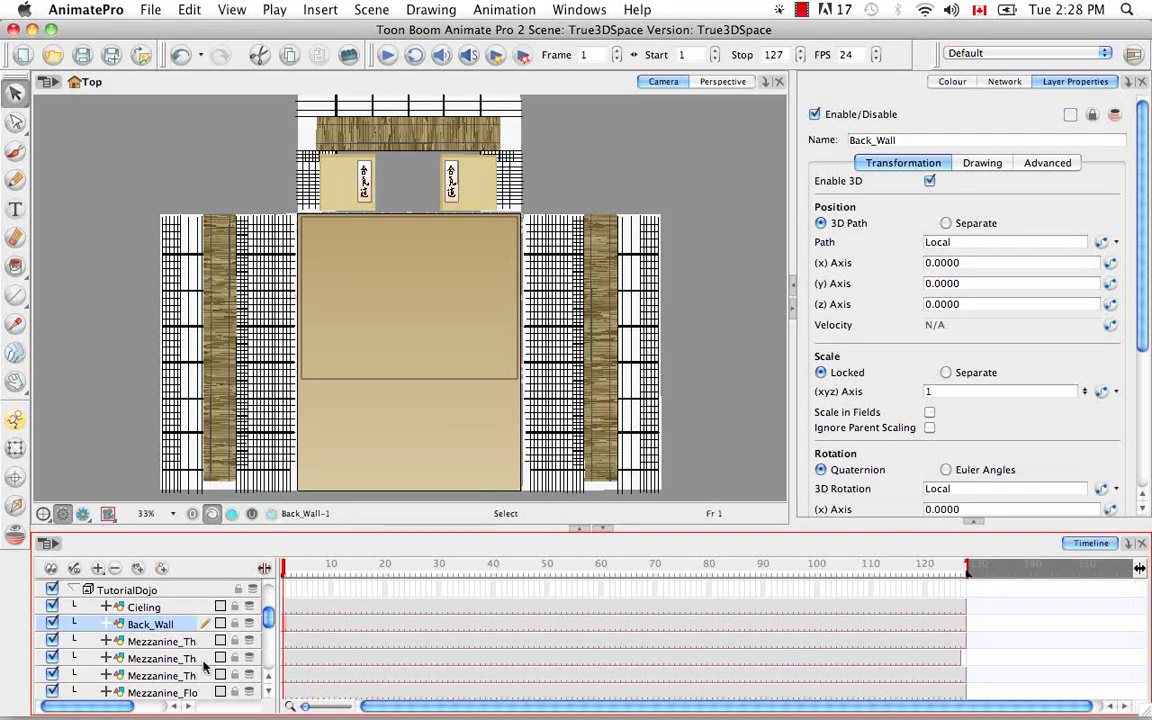
left_click(177, 643)
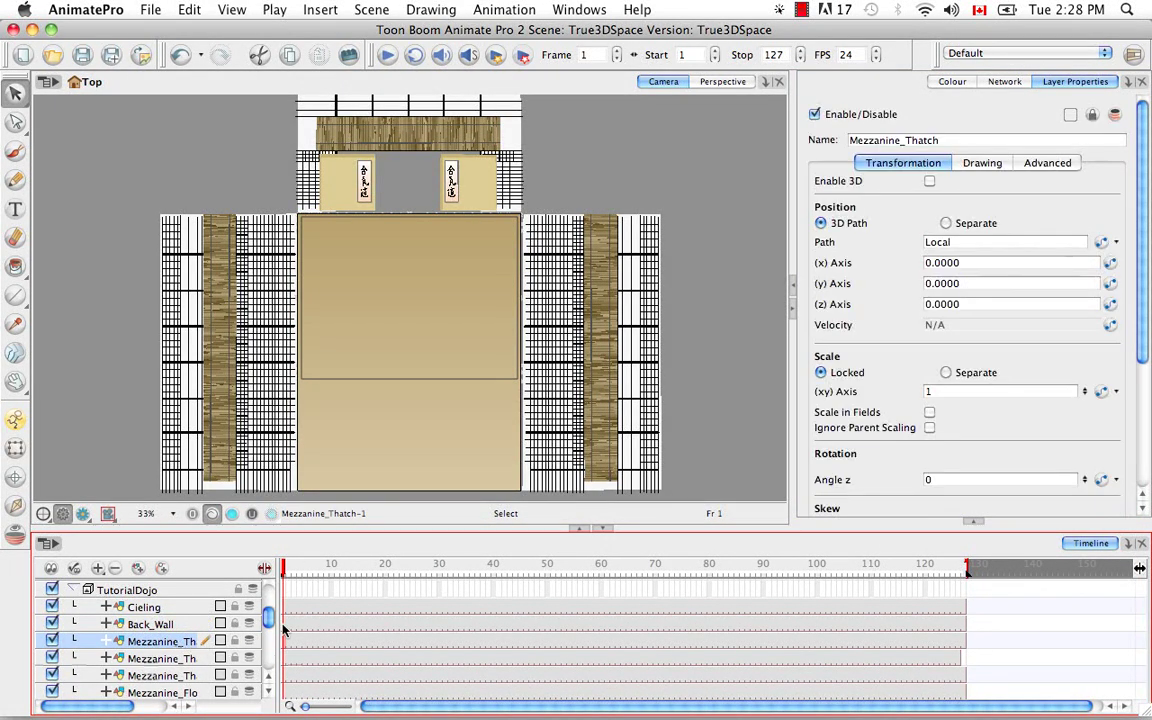
left_click(930, 182)
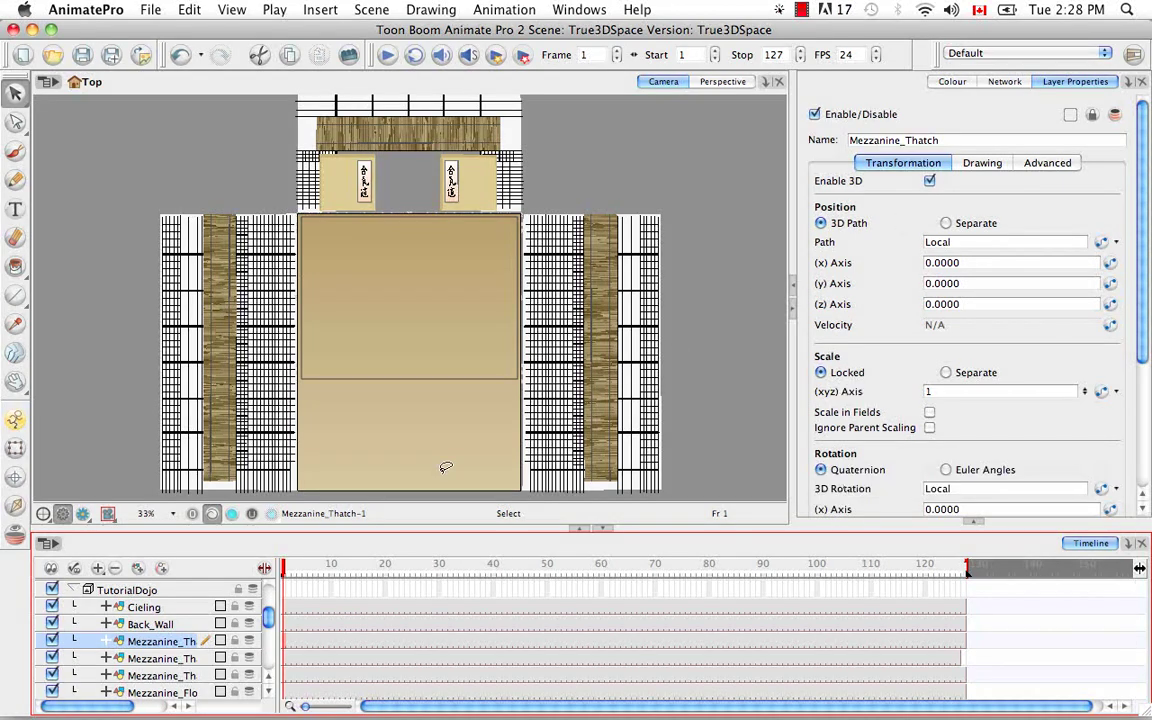
left_click(177, 658)
left_click(931, 181)
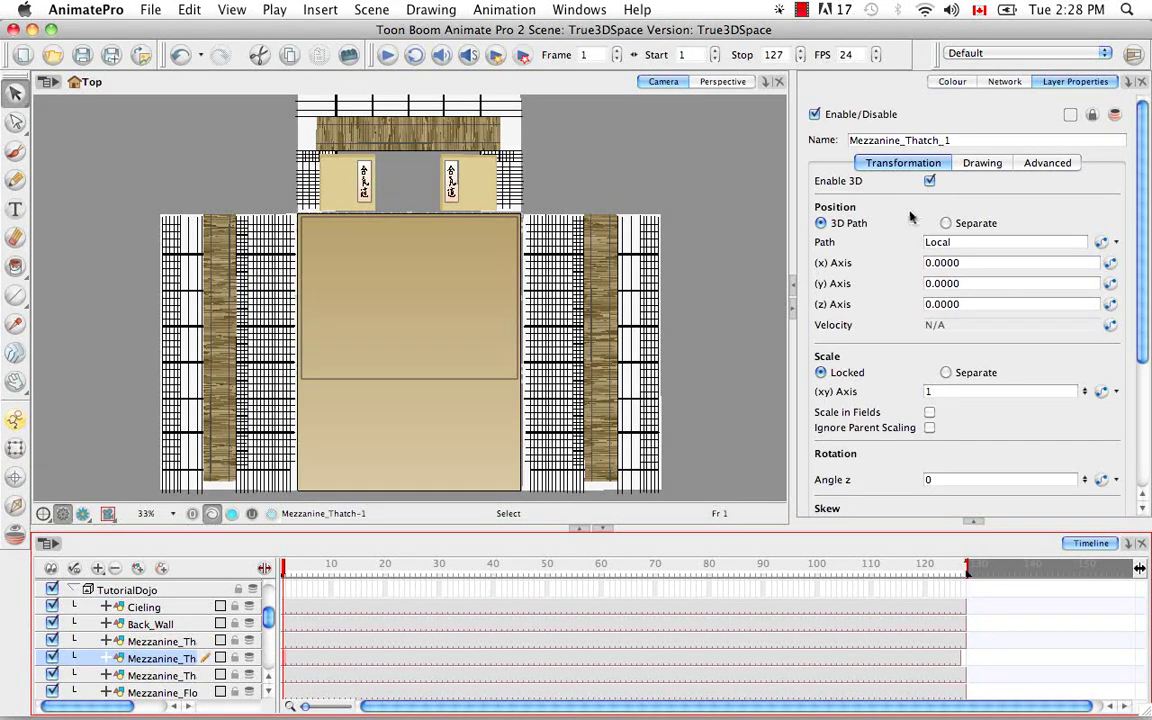
Step: Enable 3D on the Mezzanine_Thatch_2 and Mezzanine_Floor layers, widening the timeline's layer list to show full layer names
left_click(180, 675)
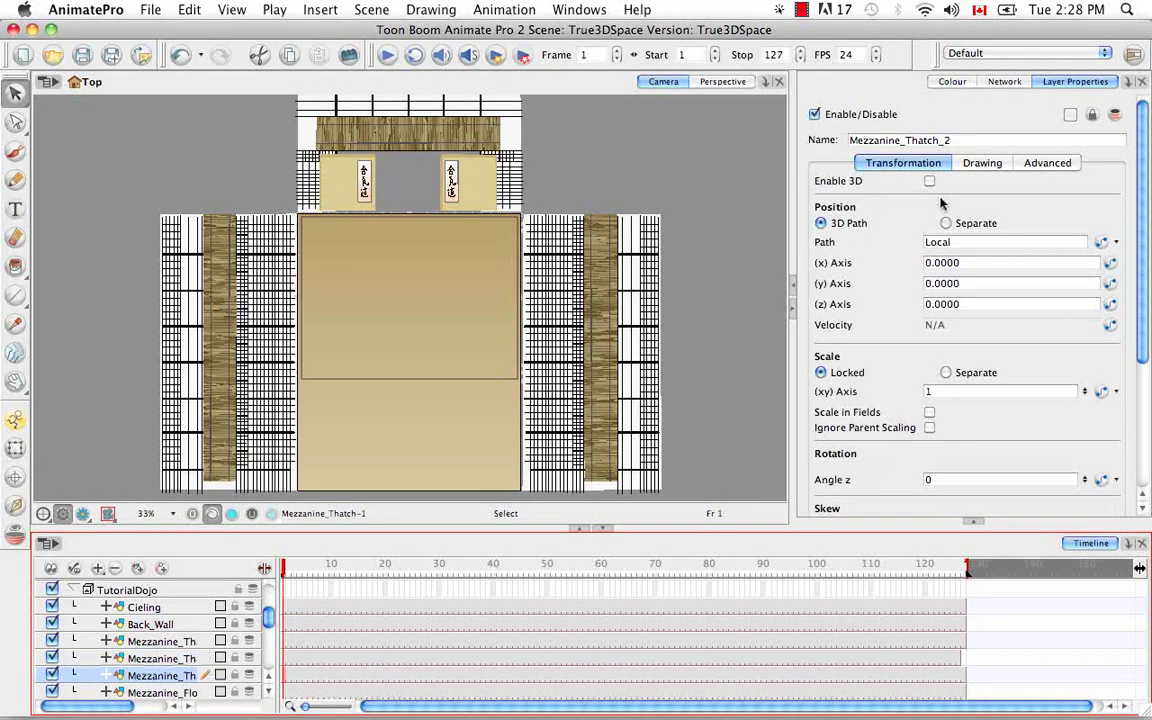
left_click(930, 181)
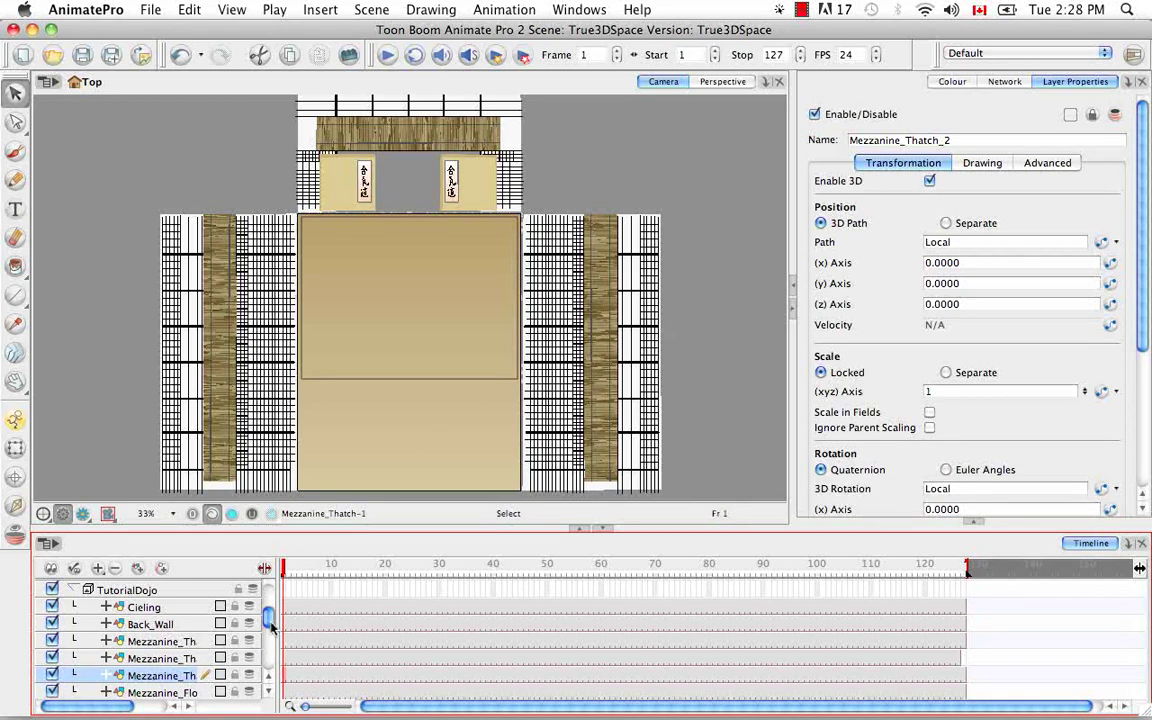
left_click_drag(268, 617, 270, 642)
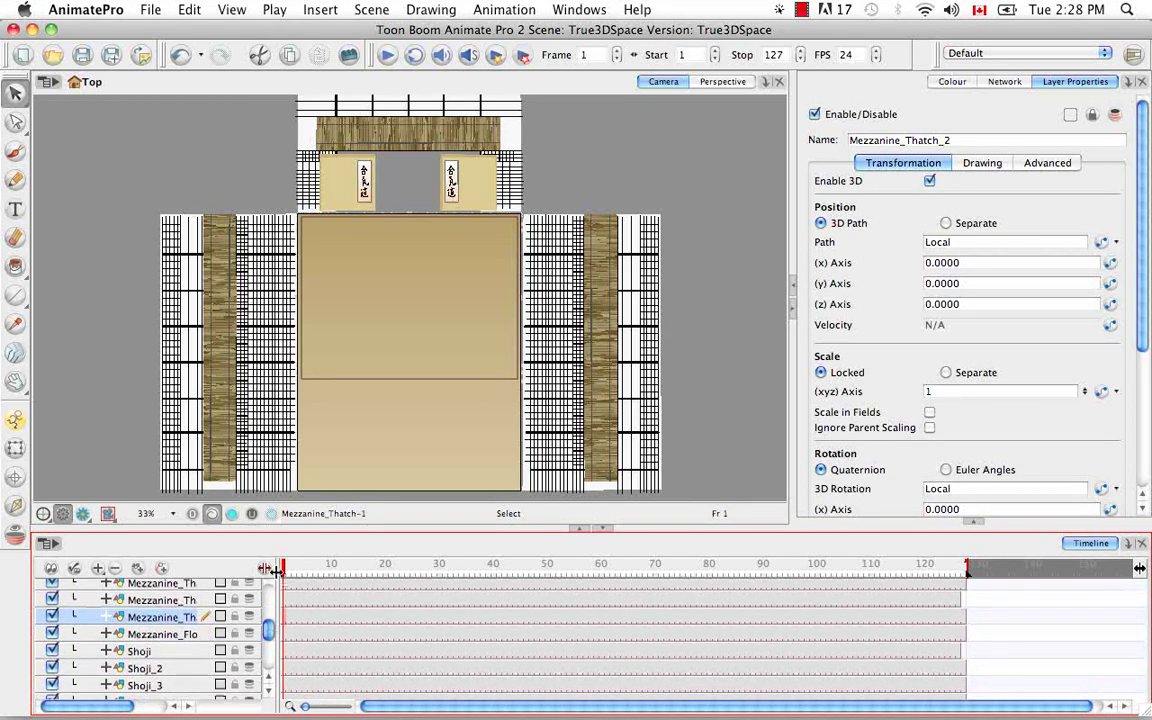
left_click_drag(363, 569, 364, 569)
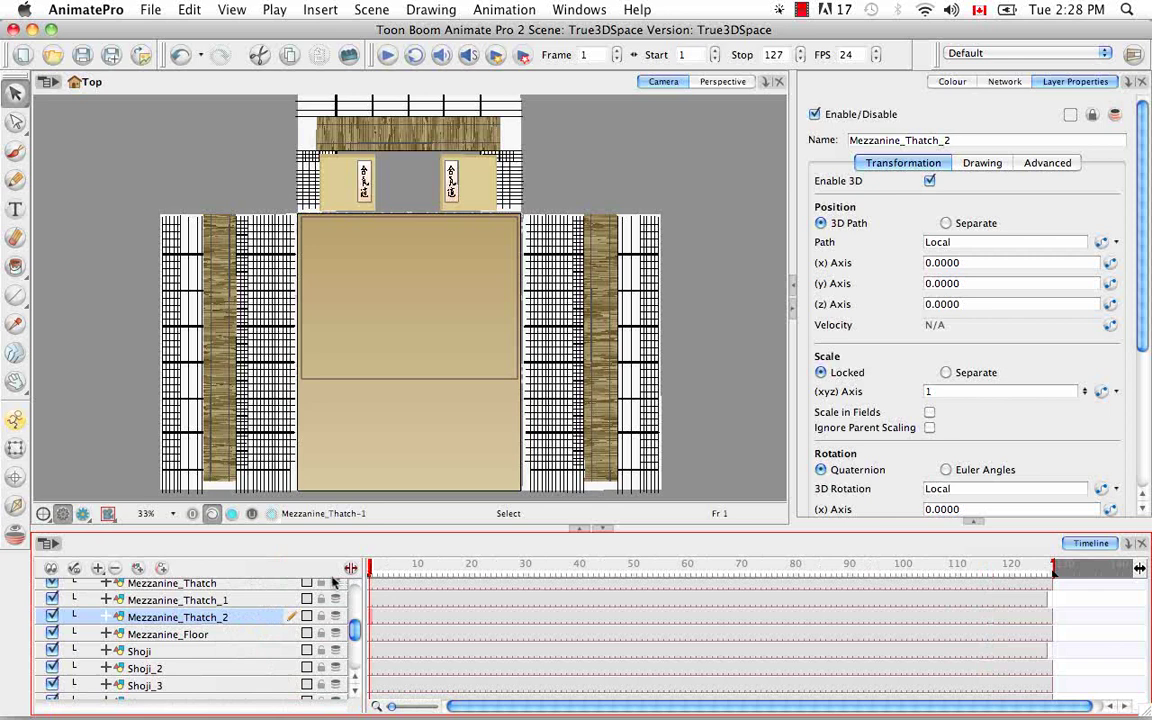
left_click(190, 634)
left_click(929, 181)
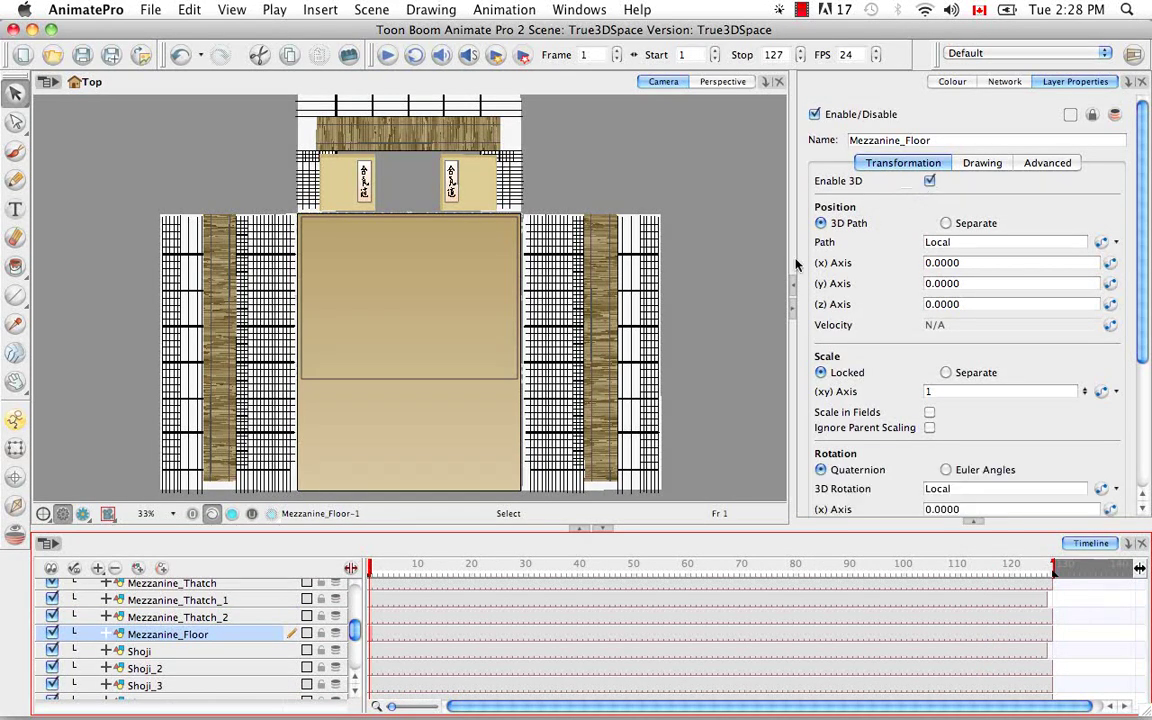
Step: Enable 3D on the Shoji, Shoji_2, Shoji_3 and Floor layers of the TutorialDojo group
left_click(200, 651)
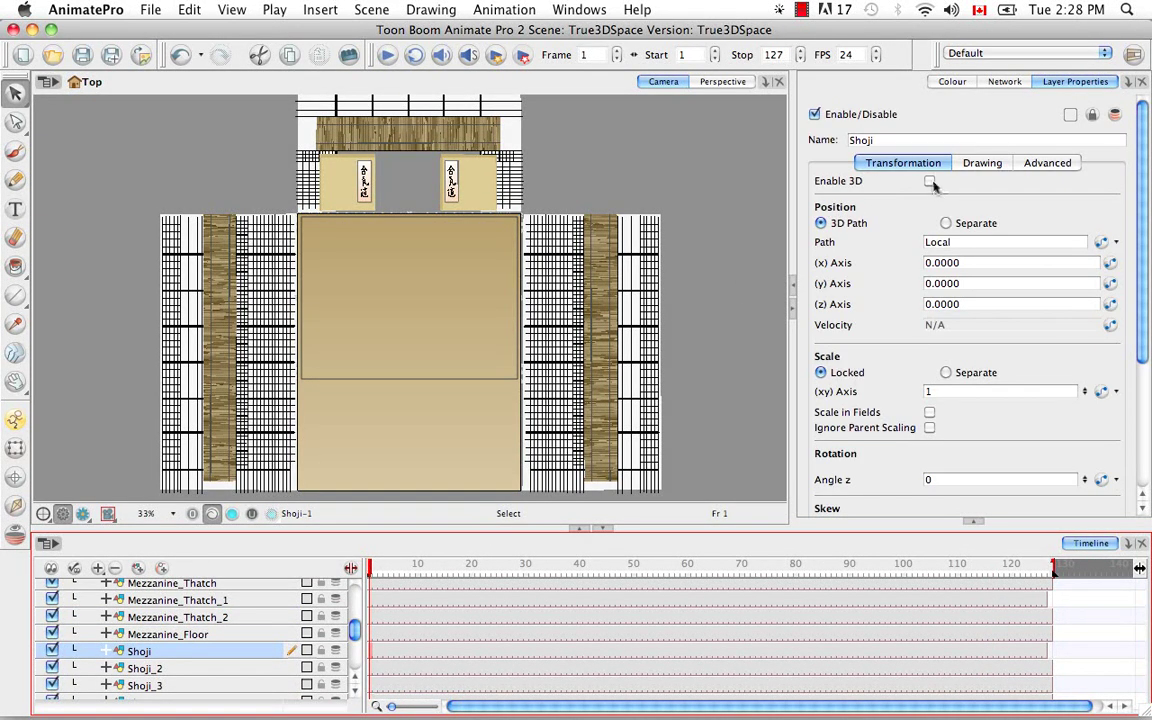
left_click(929, 181)
left_click(240, 668)
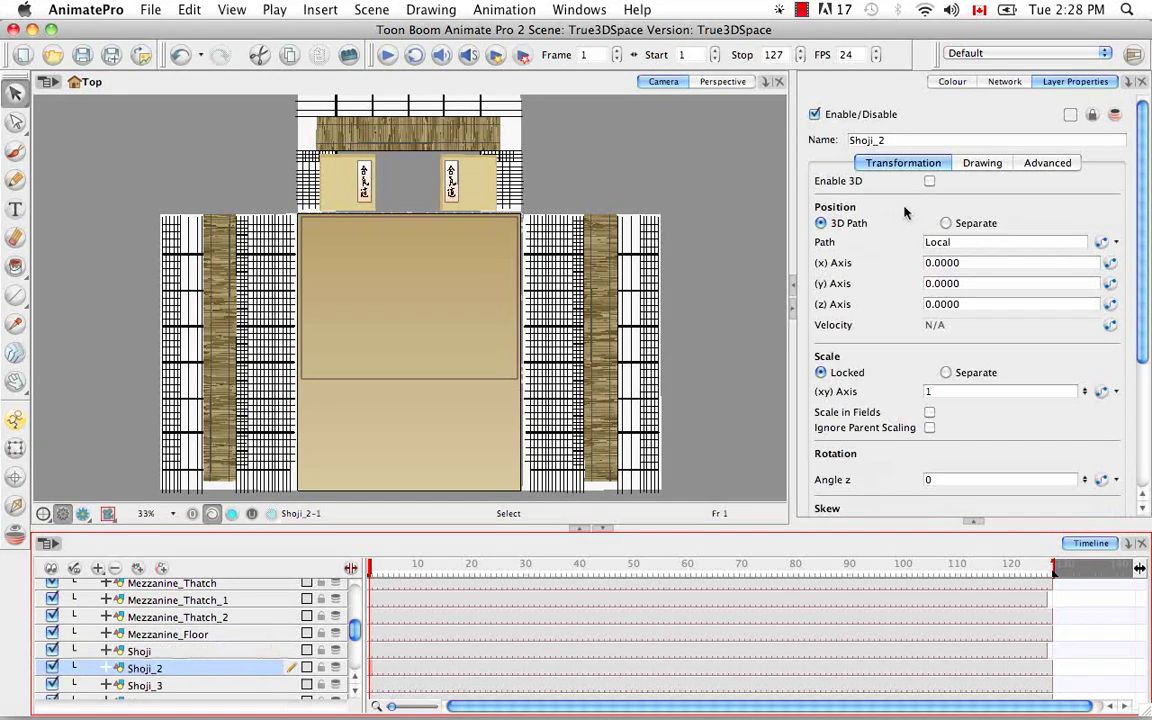
left_click(929, 181)
left_click(200, 685)
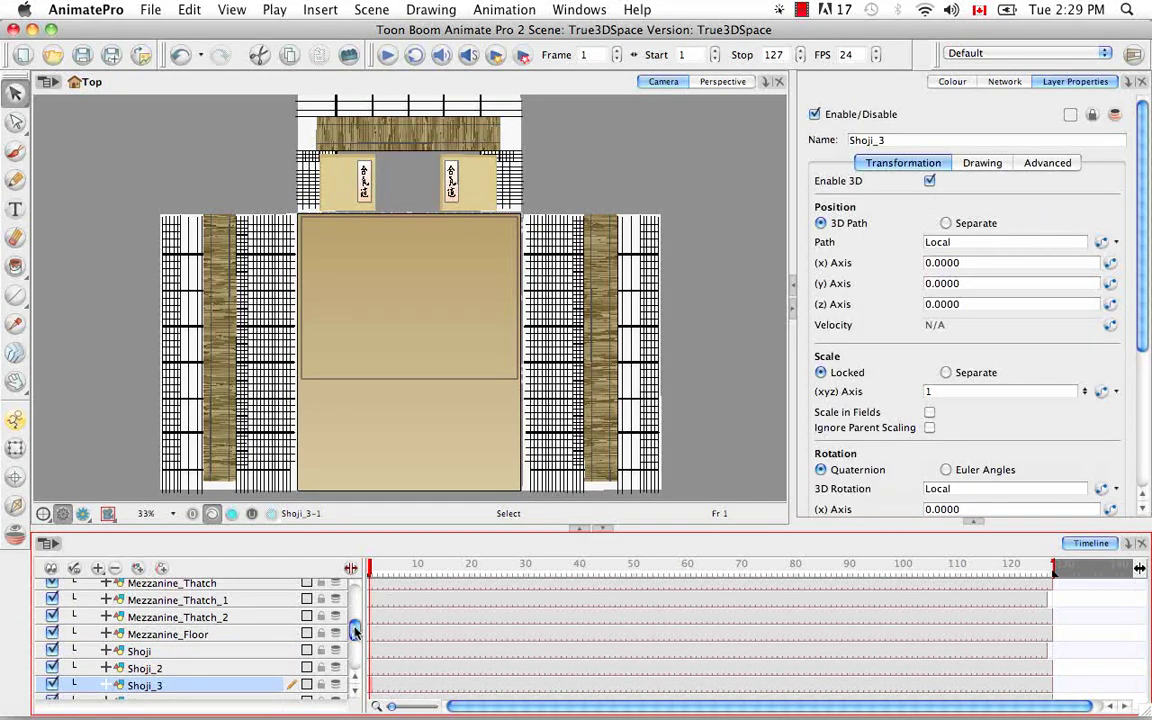
left_click_drag(355, 627, 355, 647)
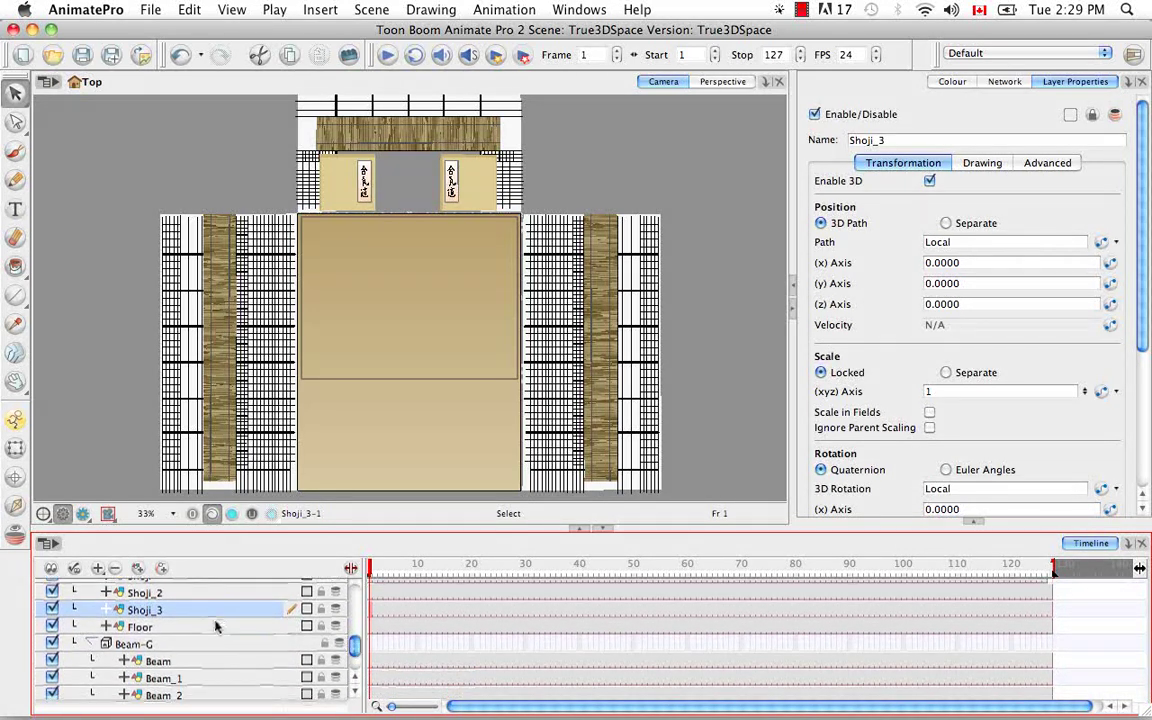
left_click(265, 624)
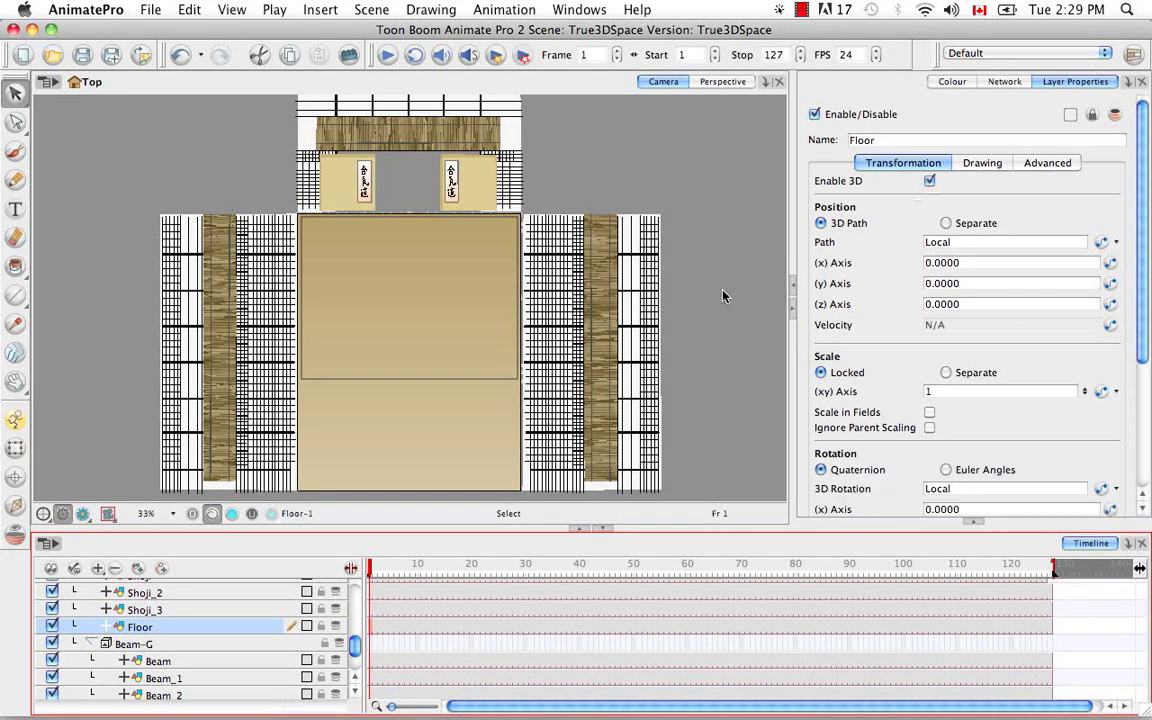
Step: Enable 3D on the Beam, Beam_1, Beam_2 and Beam_3 layers inside the Beam-G group
left_click(182, 661)
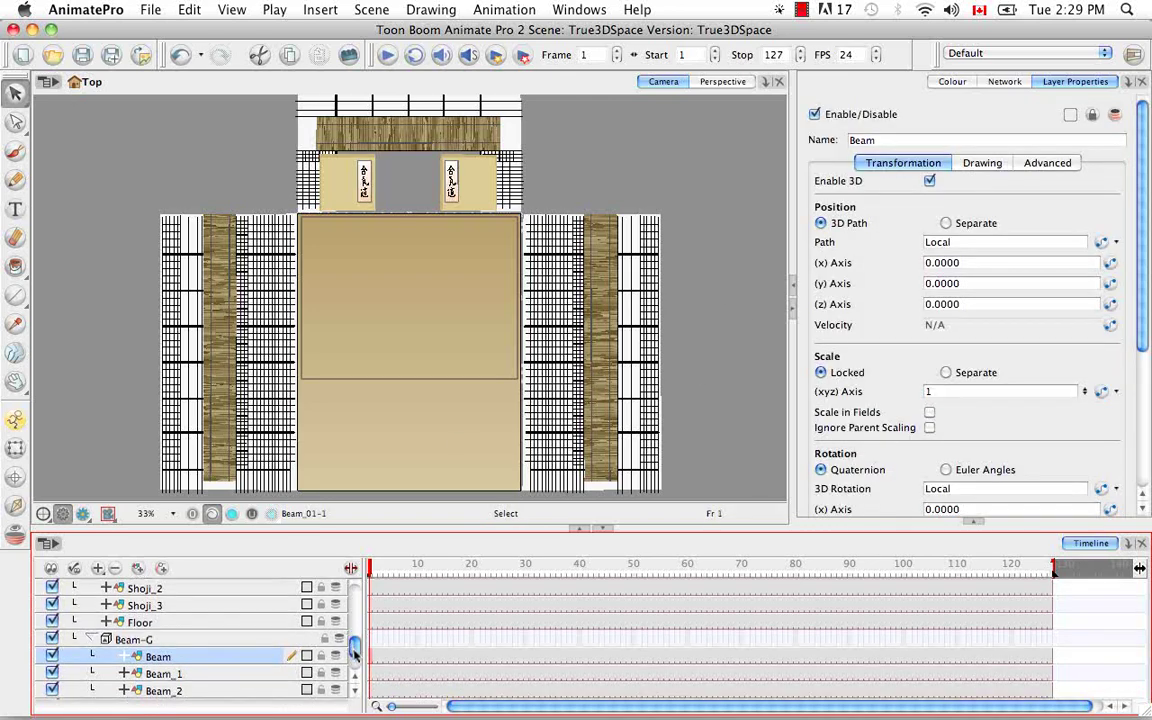
scroll(279, 615, "down", 3)
left_click(281, 639)
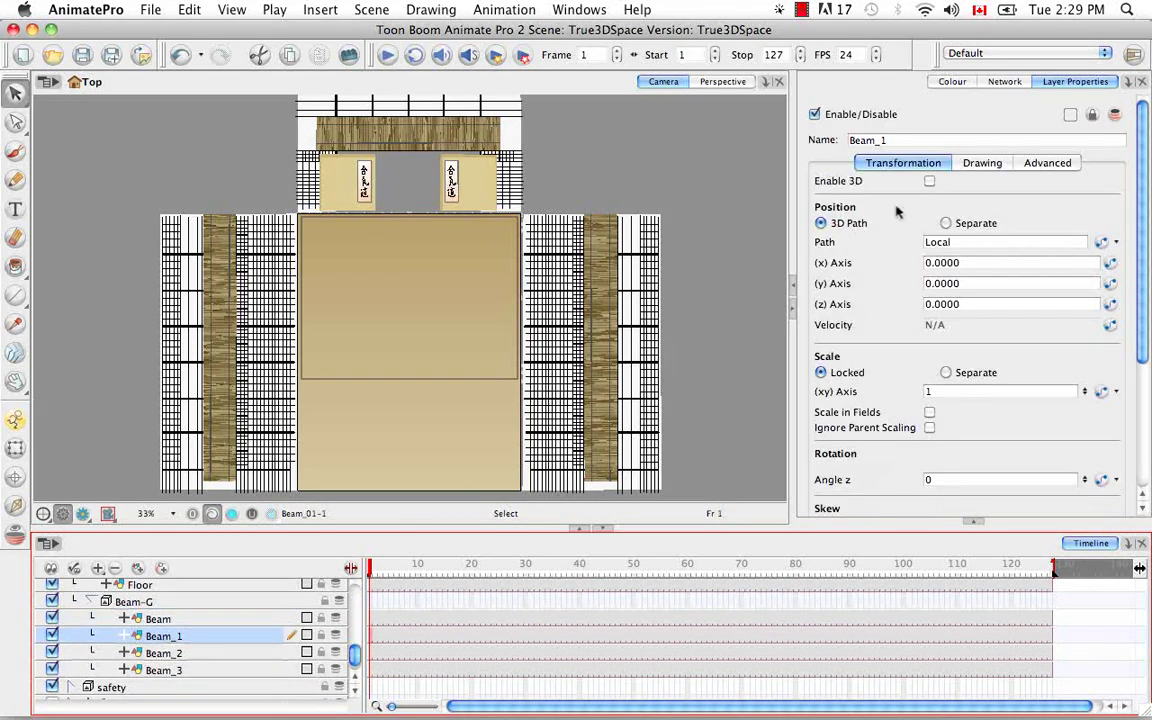
left_click(235, 653)
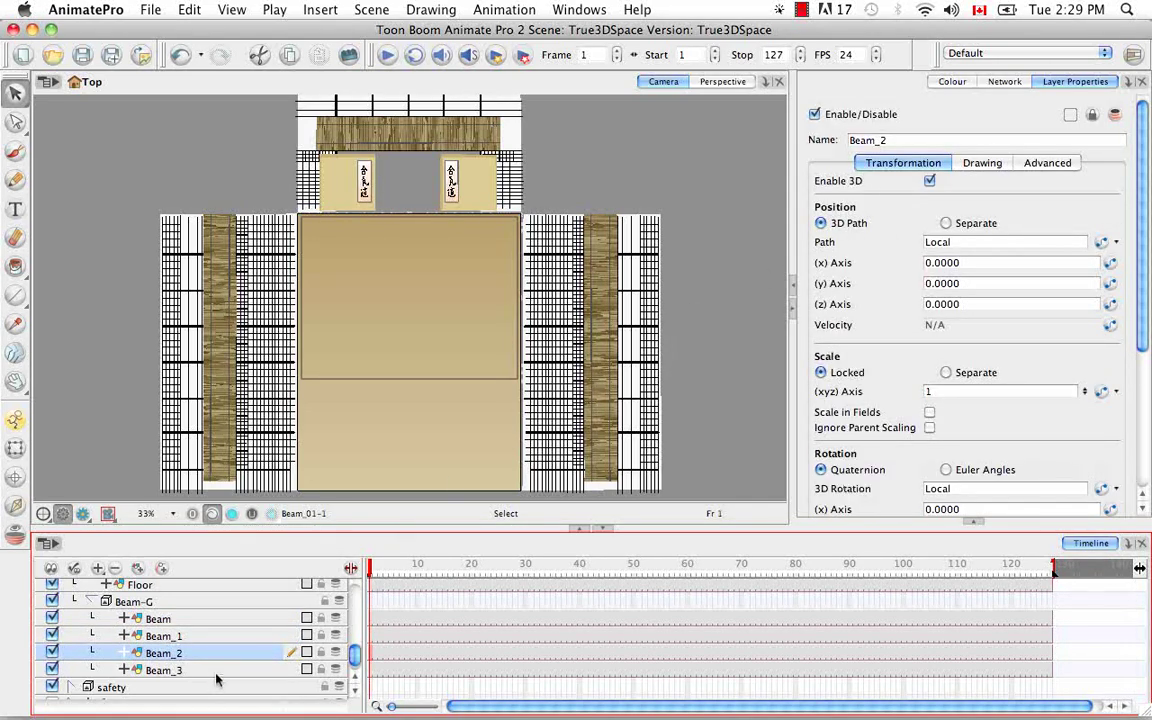
left_click(215, 670)
left_click(929, 181)
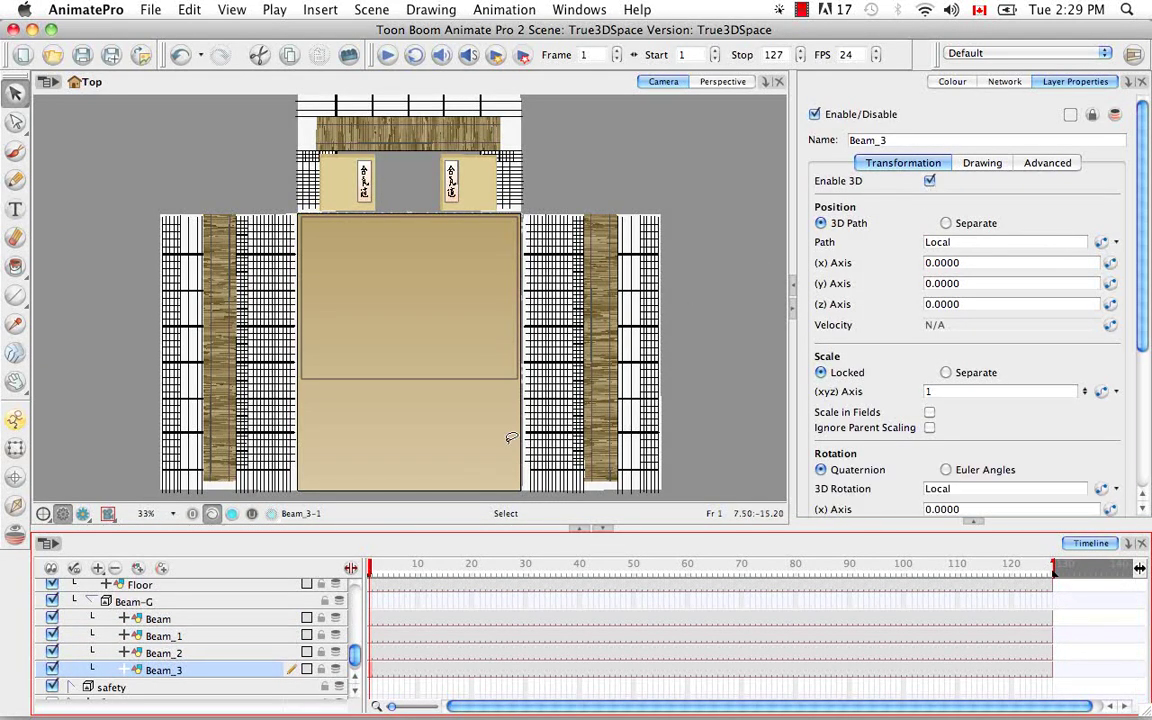
Step: Set Beam_3's scale to Separate axes and its rotation to Euler Angles in the layer properties
left_click_drag(355, 655, 355, 617)
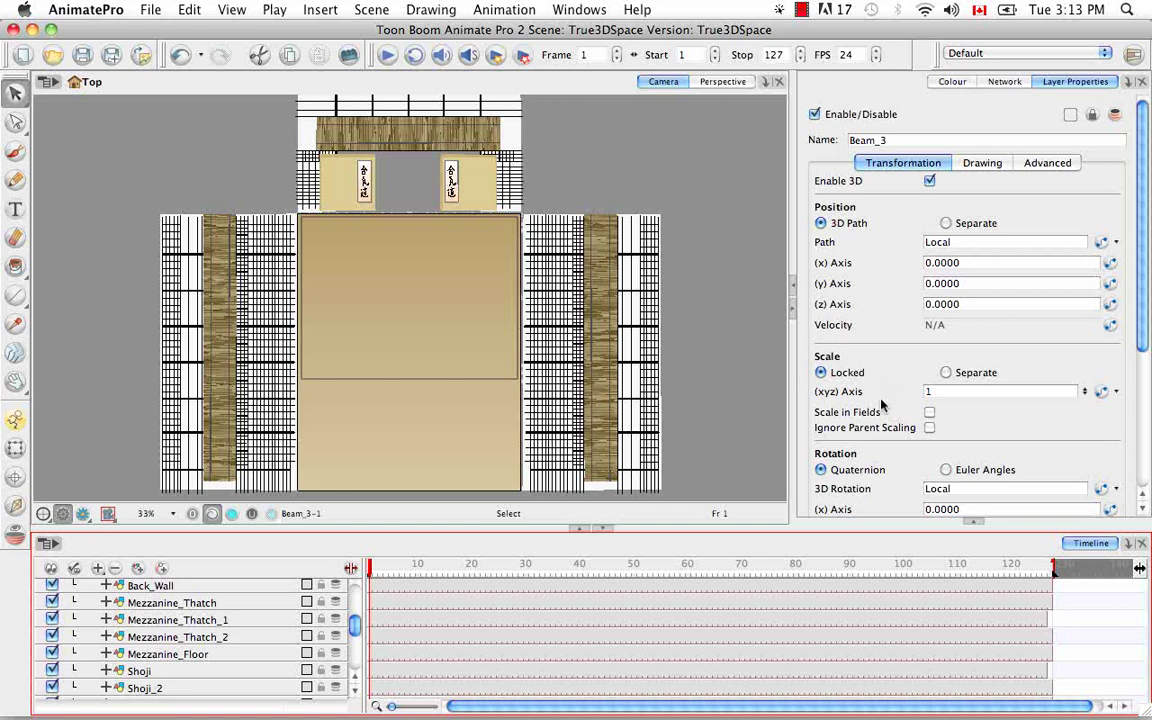
left_click(946, 372)
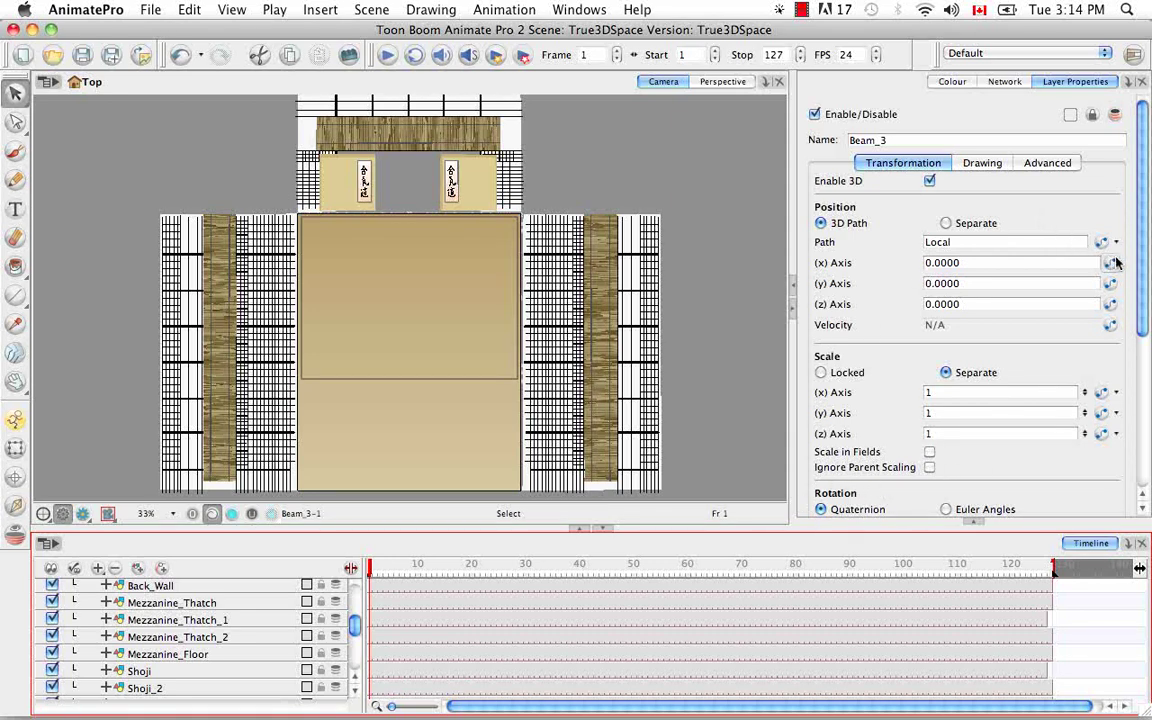
left_click_drag(1141, 250, 1149, 381)
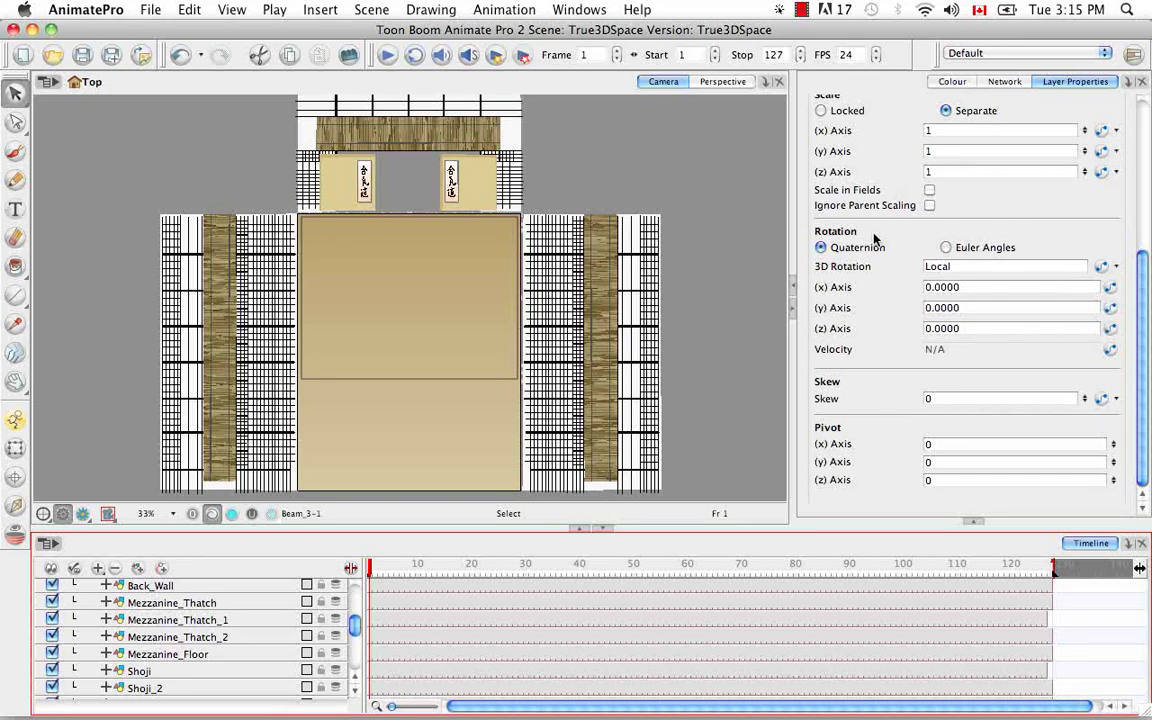
left_click(945, 249)
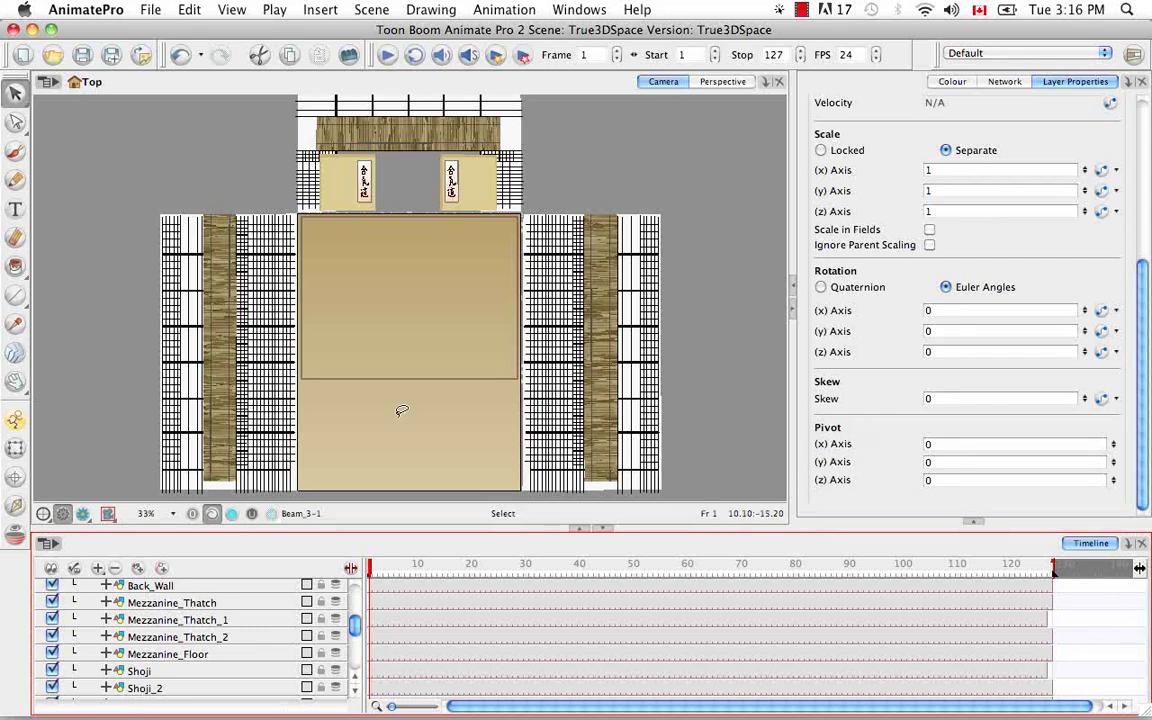
Step: Display Beam_3's pivot with the Pivot tool and examine it in the Perspective view, ending back in the Camera view
left_click(15, 477)
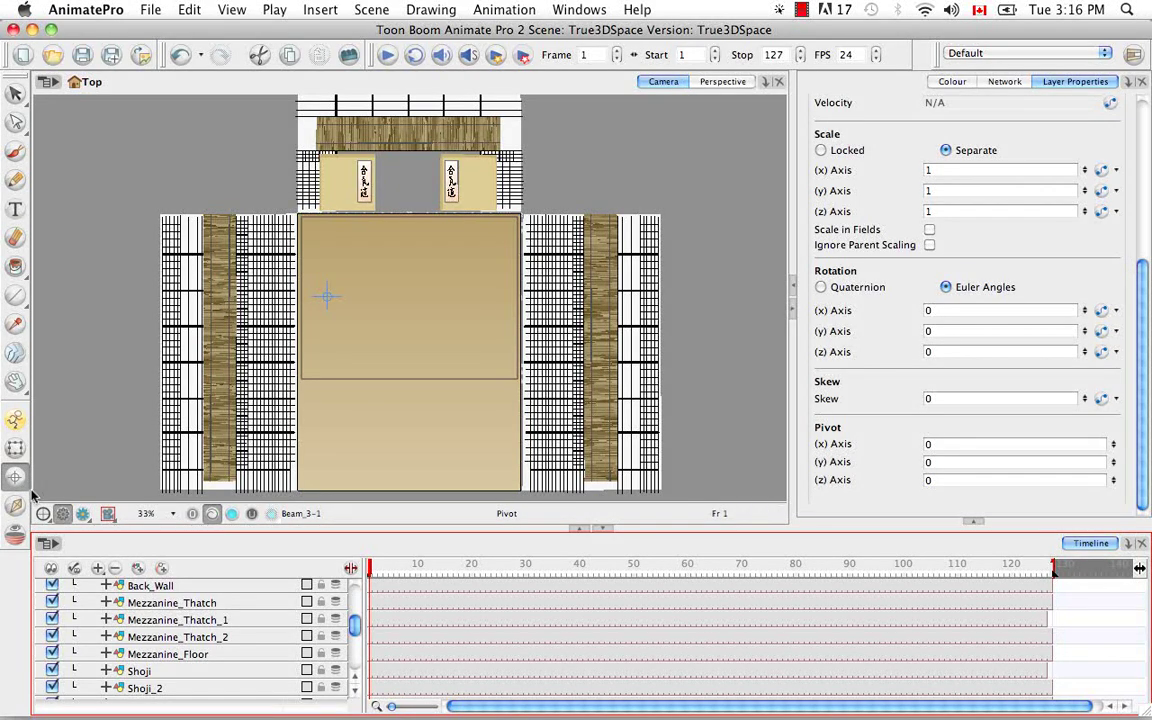
left_click(717, 84)
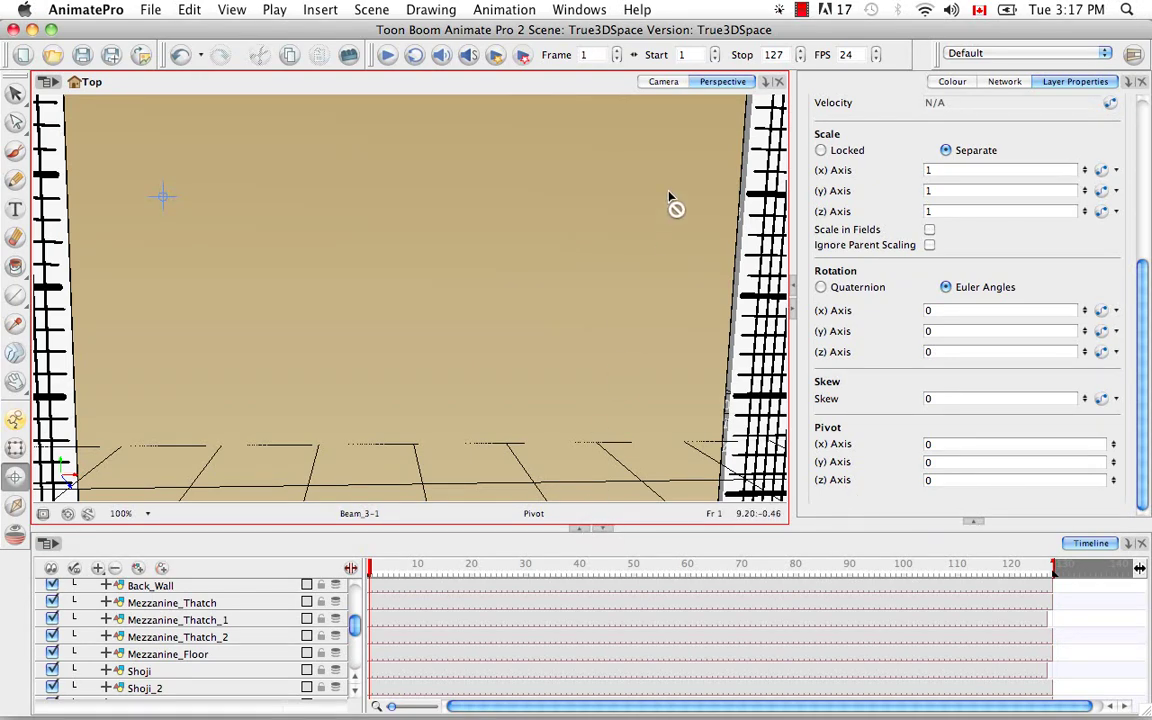
left_click(663, 81)
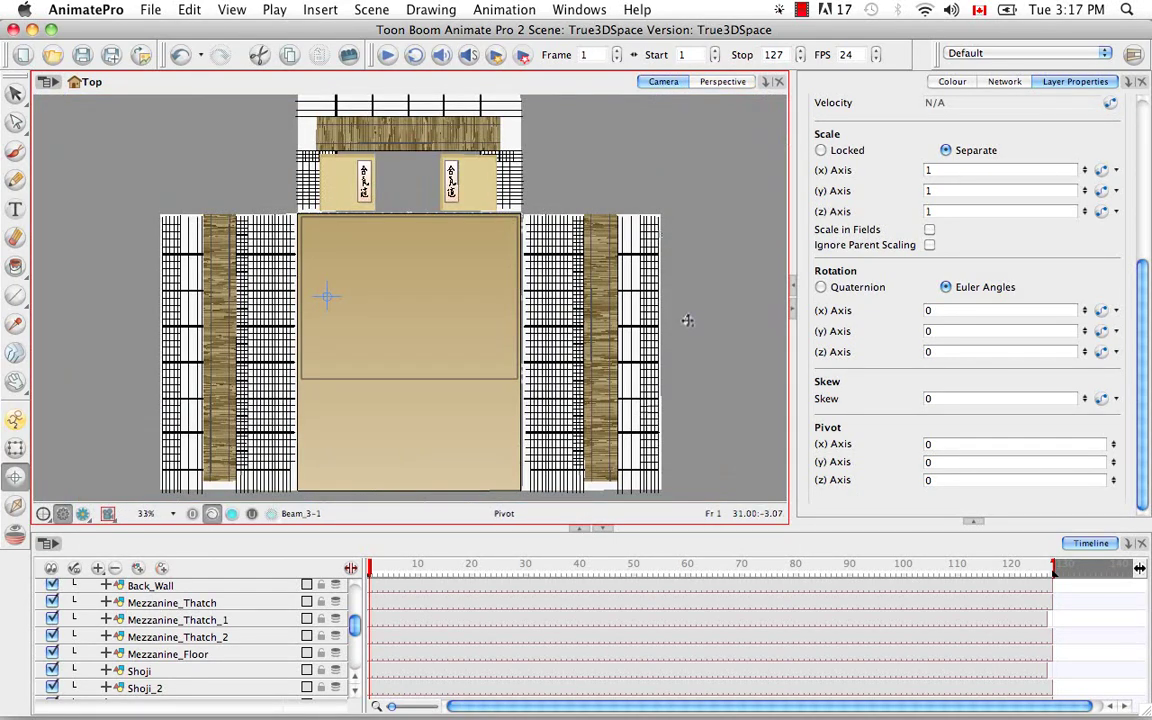